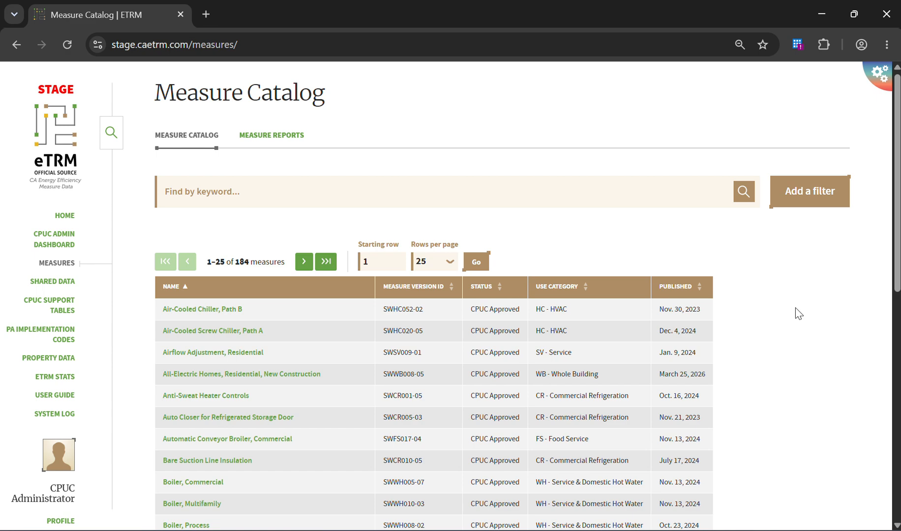
Open the permutations page of the Clothes Dryer, Residential measure from the measure catalog
{"action": "scroll", "coordinate": [799, 313], "scroll_direction": "down", "scroll_amount": 1}
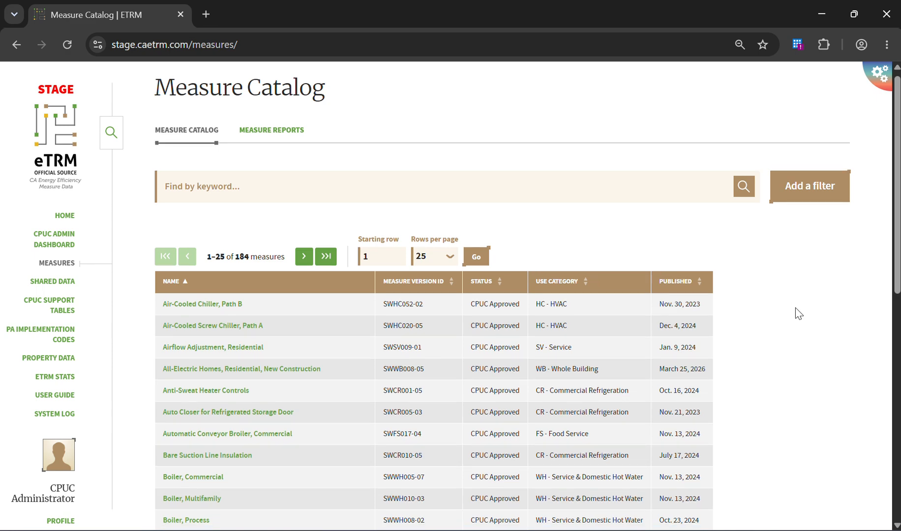
{"action": "scroll", "coordinate": [798, 314], "scroll_direction": "down", "scroll_amount": 8}
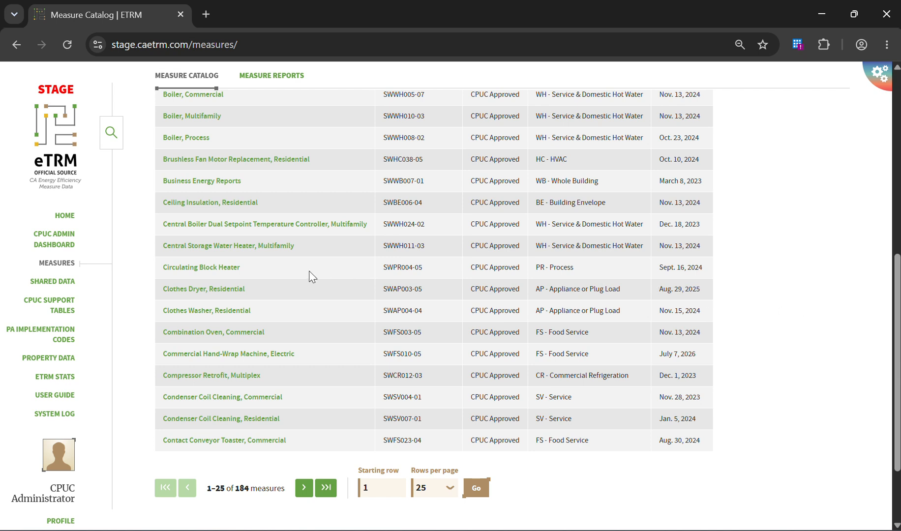
{"action": "left_click", "coordinate": [231, 291]}
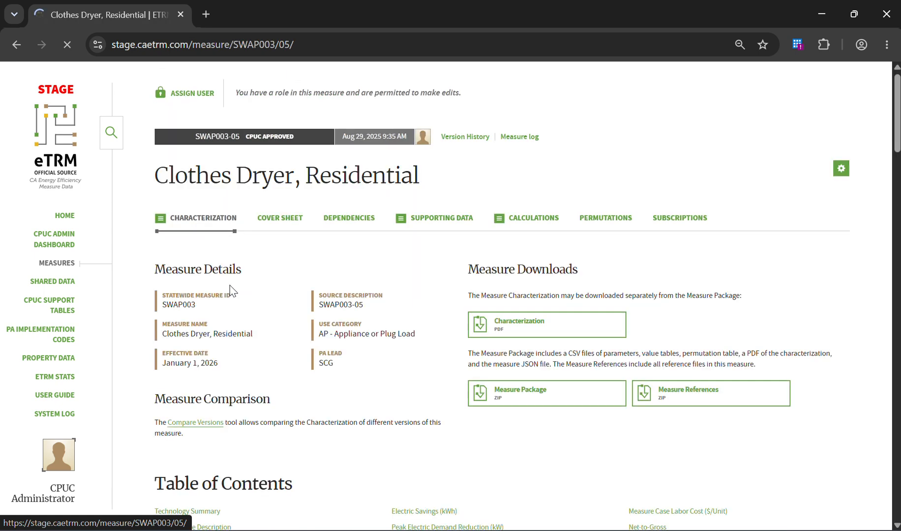
{"action": "left_click", "coordinate": [601, 223]}
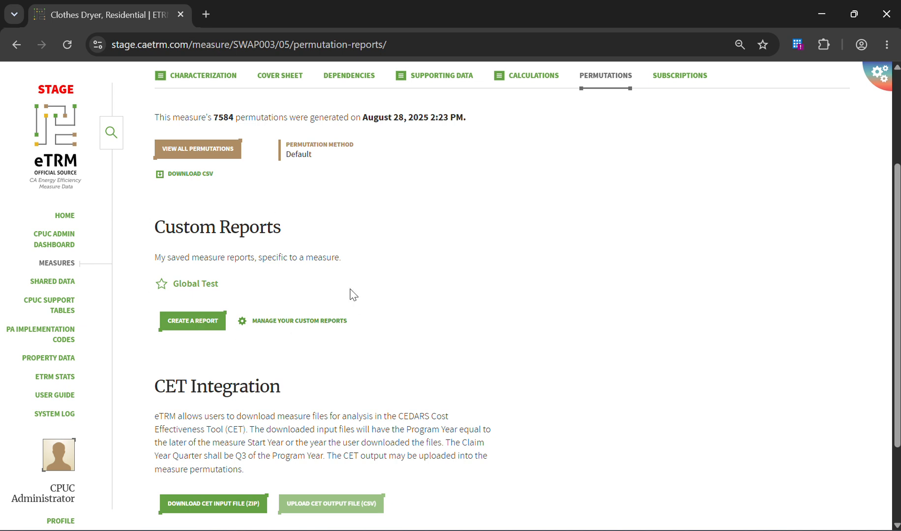
Start a new custom permutation report and name it Test #1
{"action": "scroll", "coordinate": [364, 272], "scroll_direction": "down", "scroll_amount": 1}
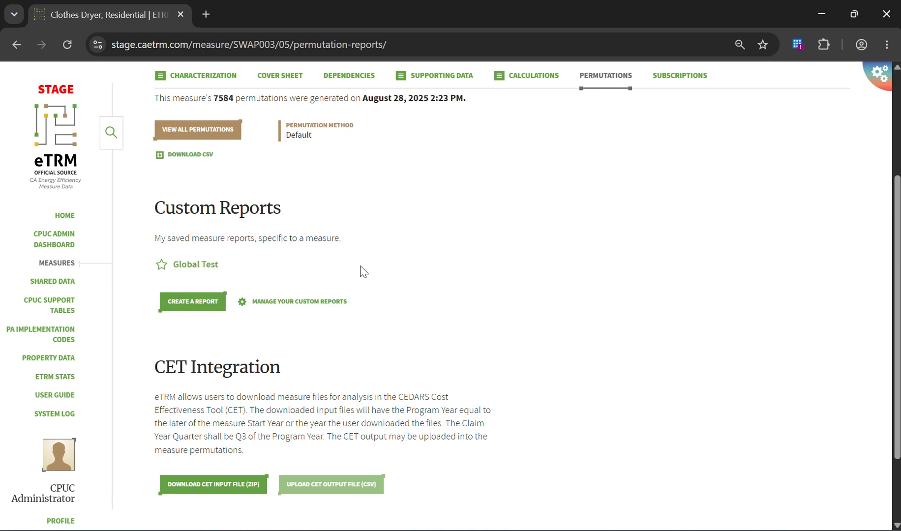
{"action": "left_click", "coordinate": [203, 306]}
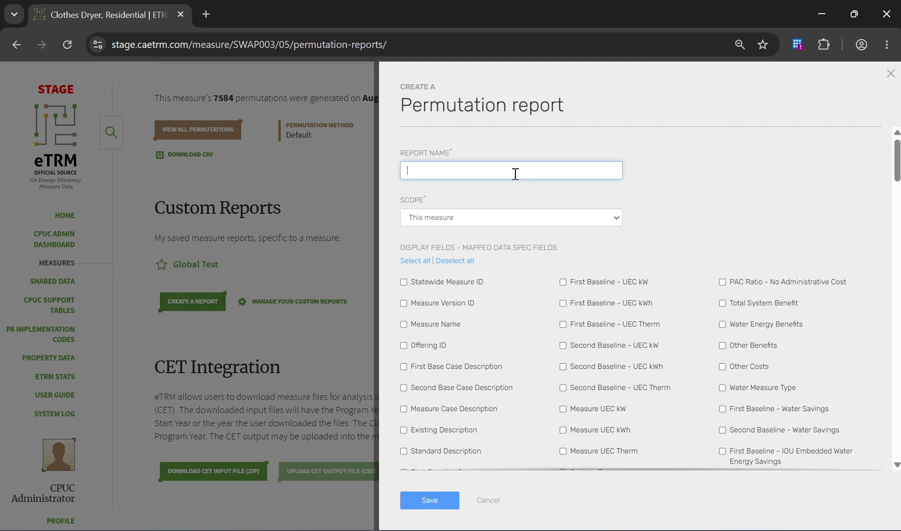
{"action": "type", "text": "Test #1"}
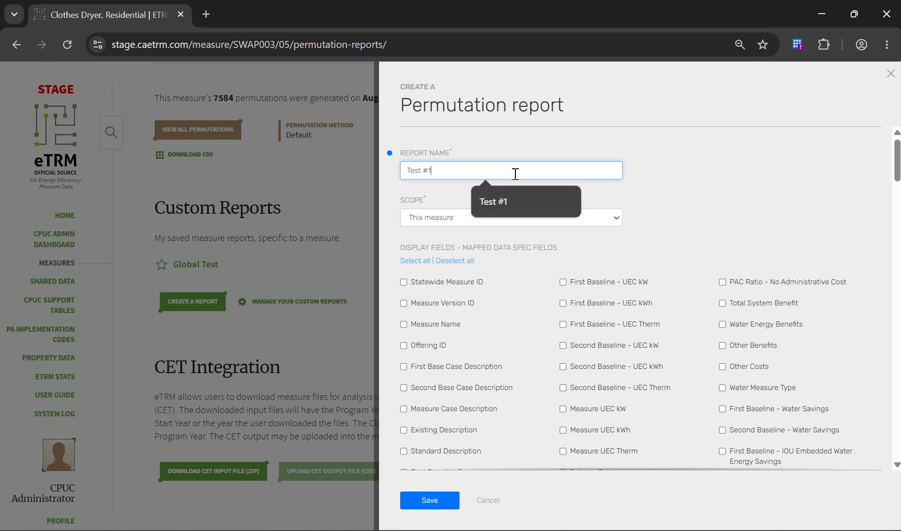
{"action": "key", "text": "Escape"}
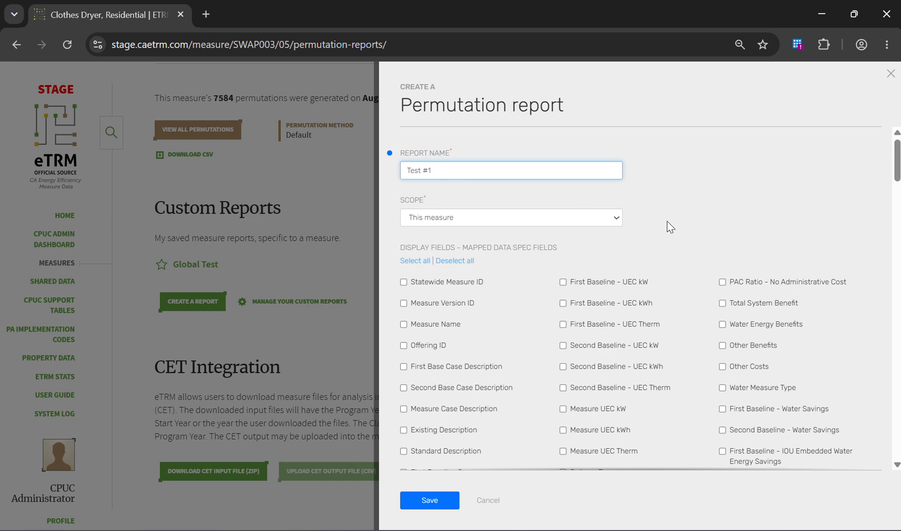
Include the display fields Offering ID, Second Baseline - UEC kW, Measure Case Description and Measure UEC kWh in the report
{"action": "scroll", "coordinate": [639, 227], "scroll_direction": "down", "scroll_amount": 3}
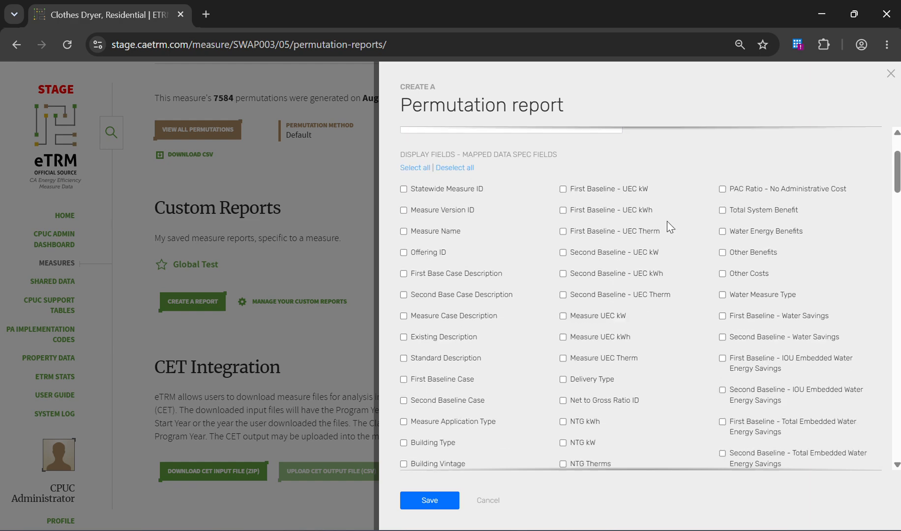
{"action": "left_click", "coordinate": [428, 217]}
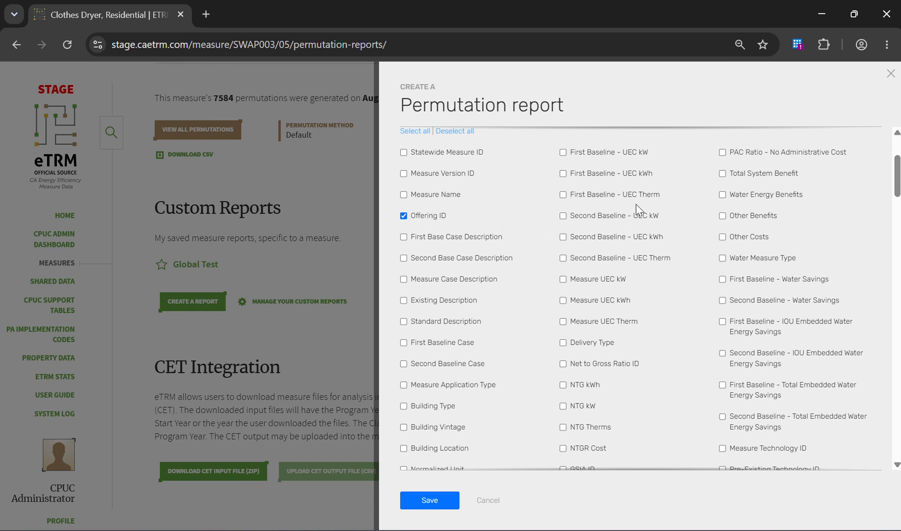
{"action": "left_click", "coordinate": [632, 222]}
{"action": "left_click", "coordinate": [469, 284]}
{"action": "left_click", "coordinate": [623, 302]}
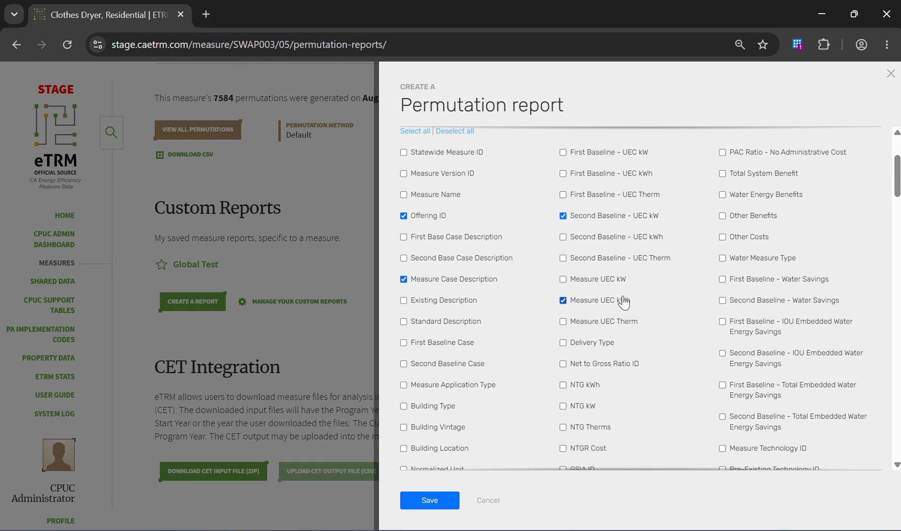
Add the display fields Second Baseline - Water Savings, Second Baseline - IOU Embedded Water Energy Savings and Net to Gross Ratio ID
{"action": "left_click", "coordinate": [773, 300]}
{"action": "left_click", "coordinate": [801, 361]}
{"action": "scroll", "coordinate": [654, 336], "scroll_direction": "down", "scroll_amount": 2}
{"action": "left_click", "coordinate": [579, 265]}
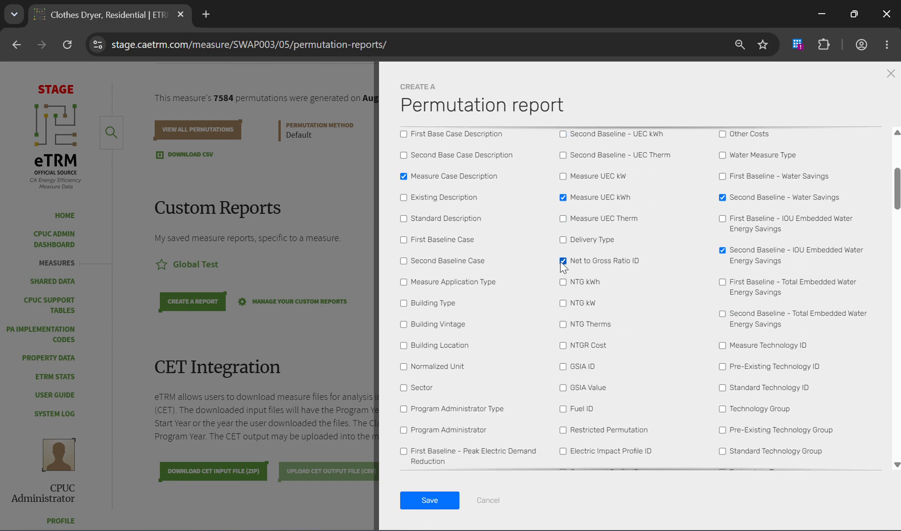
Add Statewide Measure ID and Measure Version ID to the report's mapped data spec fields
{"action": "scroll", "coordinate": [432, 242], "scroll_direction": "up", "scroll_amount": 2}
{"action": "scroll", "coordinate": [496, 232], "scroll_direction": "up", "scroll_amount": 2}
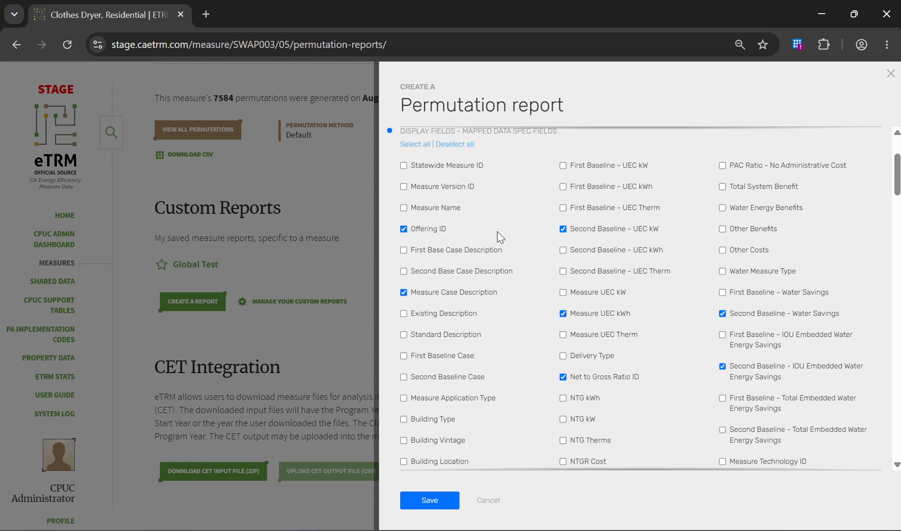
{"action": "left_click", "coordinate": [451, 212]}
{"action": "left_click", "coordinate": [461, 234]}
{"action": "scroll", "coordinate": [458, 239], "scroll_direction": "down", "scroll_amount": 1}
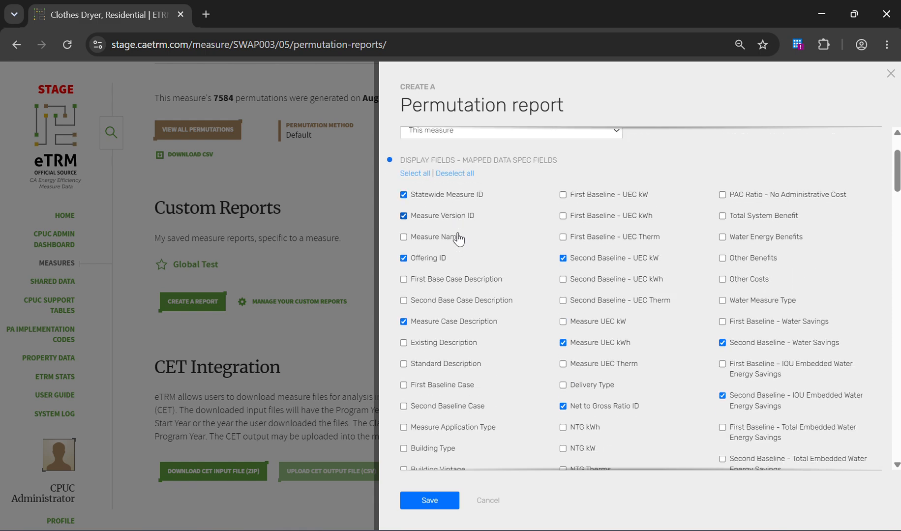
Add the display fields Program Administrator Type, Electric Impact Profile ID and Unit Gas Infrastructure Benefits
{"action": "scroll", "coordinate": [458, 239], "scroll_direction": "down", "scroll_amount": 7}
{"action": "left_click", "coordinate": [464, 241]}
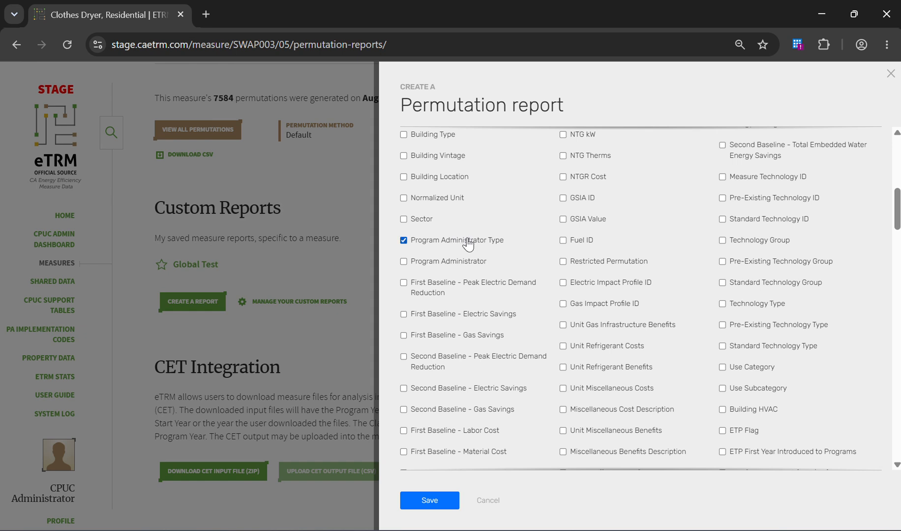
{"action": "left_click", "coordinate": [595, 284]}
{"action": "left_click", "coordinate": [626, 325]}
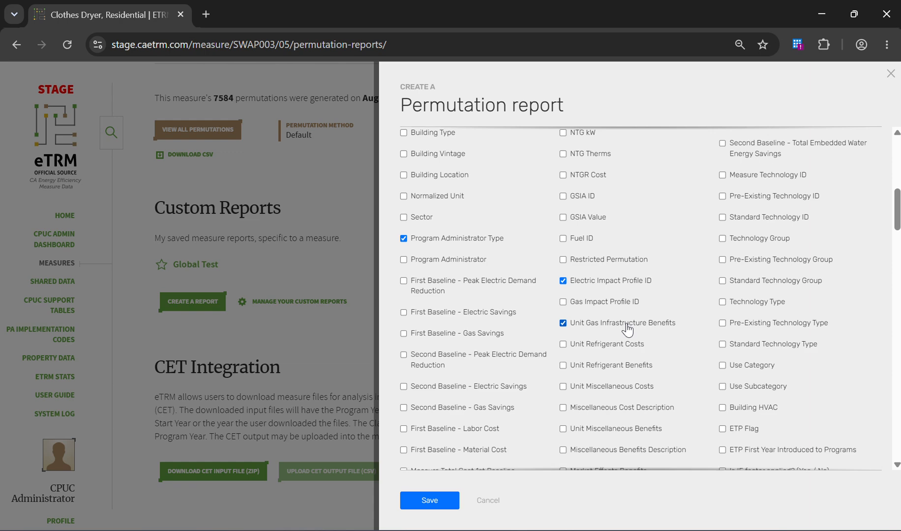
Include the mapped additional fields Fuel Type, EUL-Version, Refrigerant NPV Benefits - Measure and Refrigerant NPV Costs - Standard Baseline
{"action": "scroll", "coordinate": [627, 326], "scroll_direction": "down", "scroll_amount": 7}
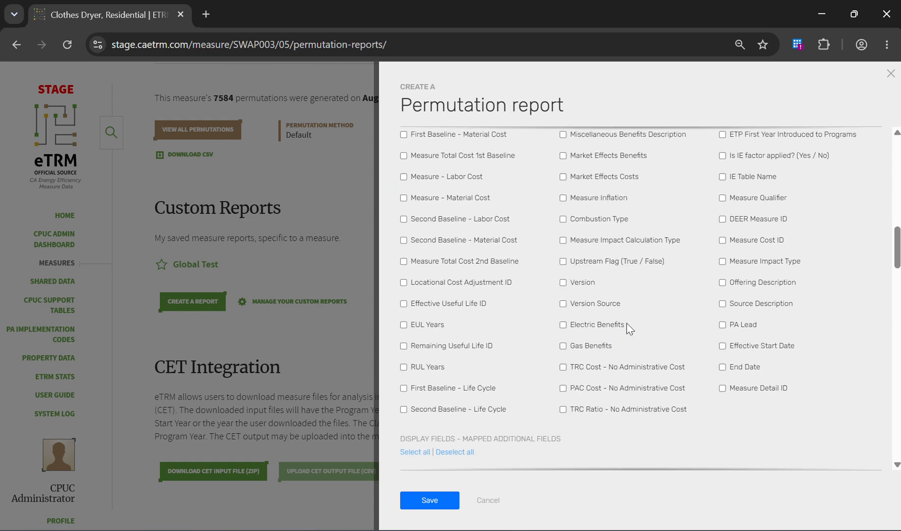
{"action": "scroll", "coordinate": [627, 323], "scroll_direction": "down", "scroll_amount": 2}
{"action": "scroll", "coordinate": [627, 324], "scroll_direction": "down", "scroll_amount": 4}
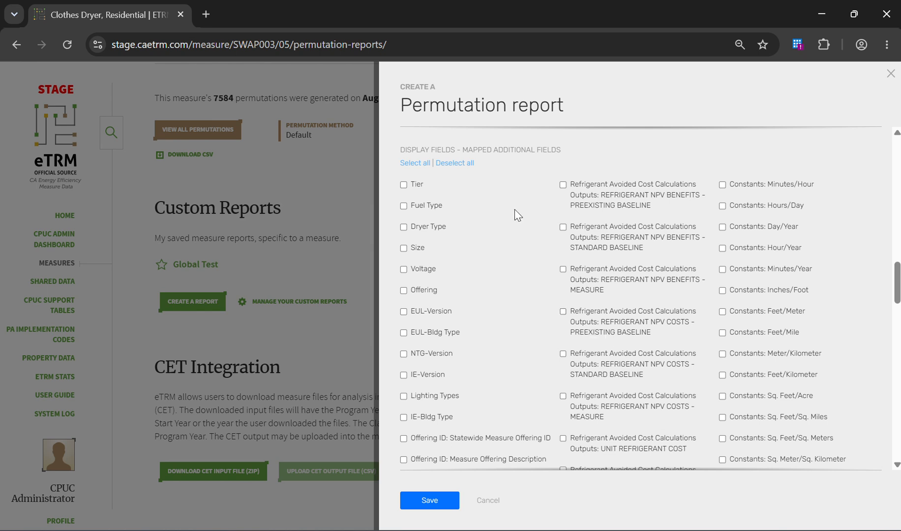
{"action": "scroll", "coordinate": [515, 211], "scroll_direction": "down", "scroll_amount": 1}
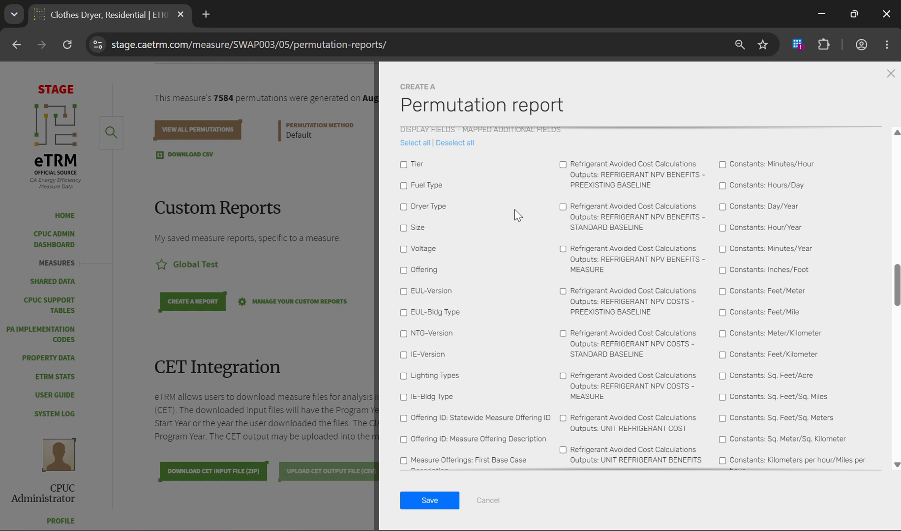
{"action": "left_click", "coordinate": [424, 190]}
{"action": "left_click", "coordinate": [653, 258]}
{"action": "left_click", "coordinate": [439, 293]}
{"action": "left_click", "coordinate": [618, 356]}
Add the Effective Useful Life and Remaining Useful Life fields EUL Description and Technology Group
{"action": "scroll", "coordinate": [619, 358], "scroll_direction": "down", "scroll_amount": 1}
{"action": "scroll", "coordinate": [618, 361], "scroll_direction": "down", "scroll_amount": 7}
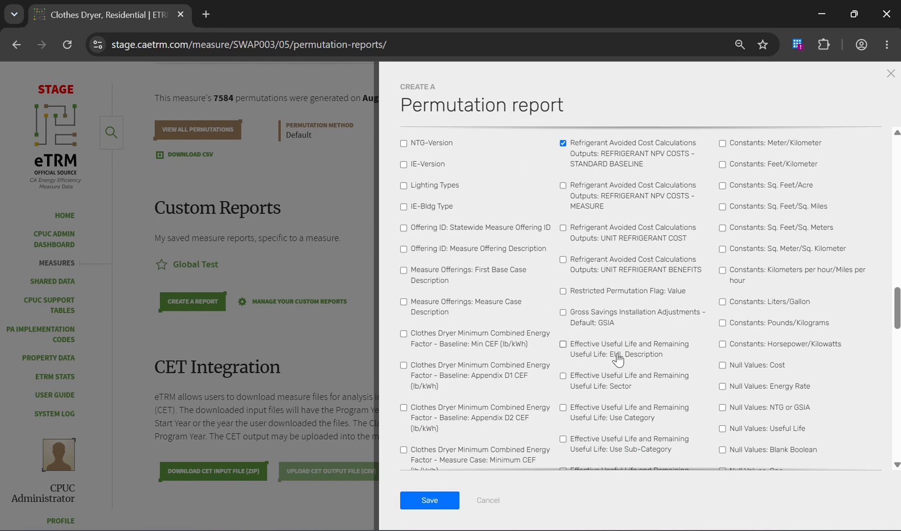
{"action": "left_click", "coordinate": [606, 347]}
{"action": "scroll", "coordinate": [610, 344], "scroll_direction": "down", "scroll_amount": 6}
{"action": "left_click", "coordinate": [616, 342]}
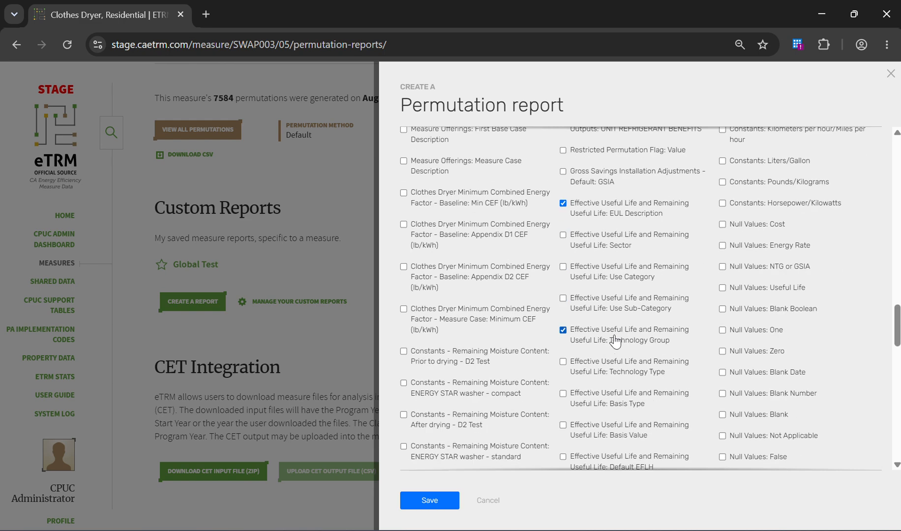
Add a Sector filter to the report limited to Res
{"action": "scroll", "coordinate": [609, 340], "scroll_direction": "down", "scroll_amount": 20}
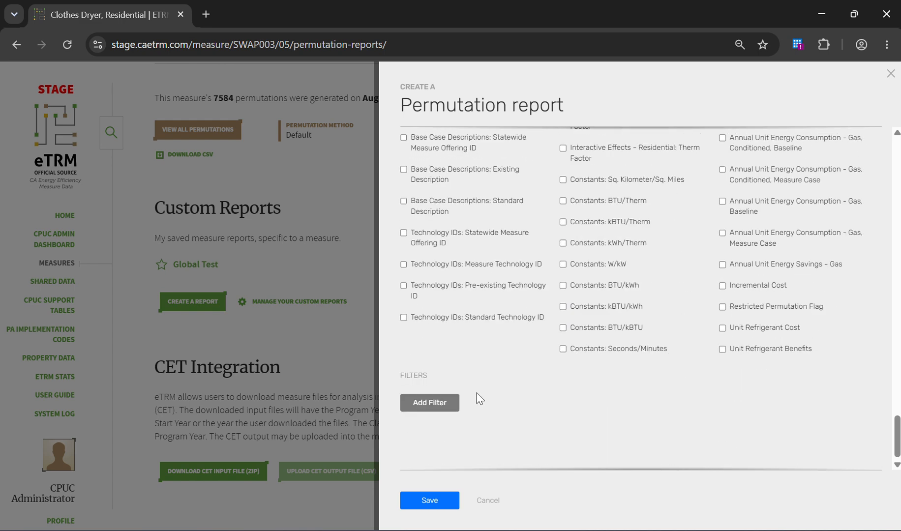
{"action": "left_click", "coordinate": [430, 403]}
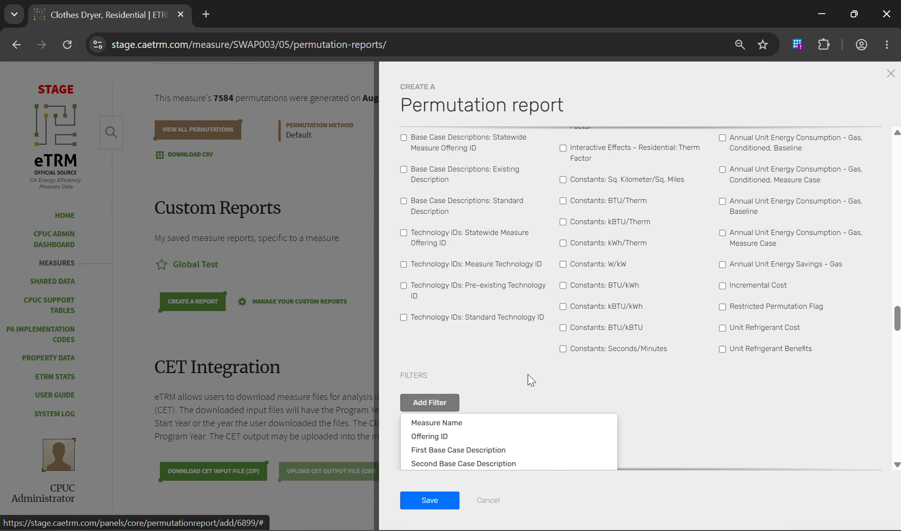
{"action": "scroll", "coordinate": [529, 379], "scroll_direction": "down", "scroll_amount": 6}
{"action": "left_click", "coordinate": [425, 312]}
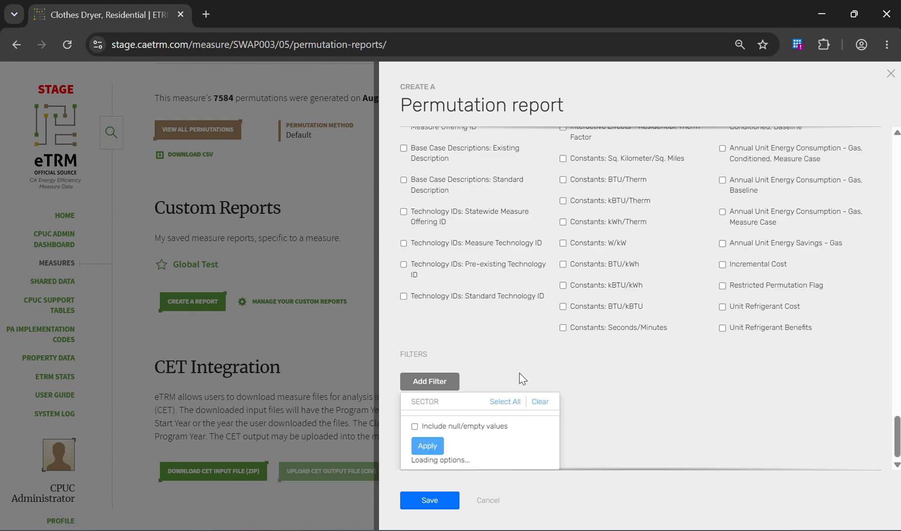
{"action": "left_click", "coordinate": [422, 419]}
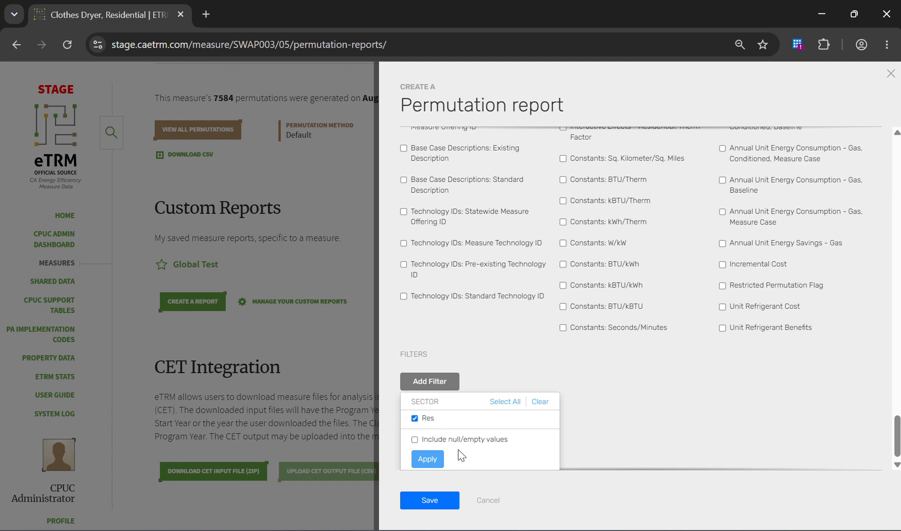
{"action": "left_click", "coordinate": [436, 460]}
Add a Voltage filter to the report for 120 VAC and 240 VAC
{"action": "left_click", "coordinate": [431, 444]}
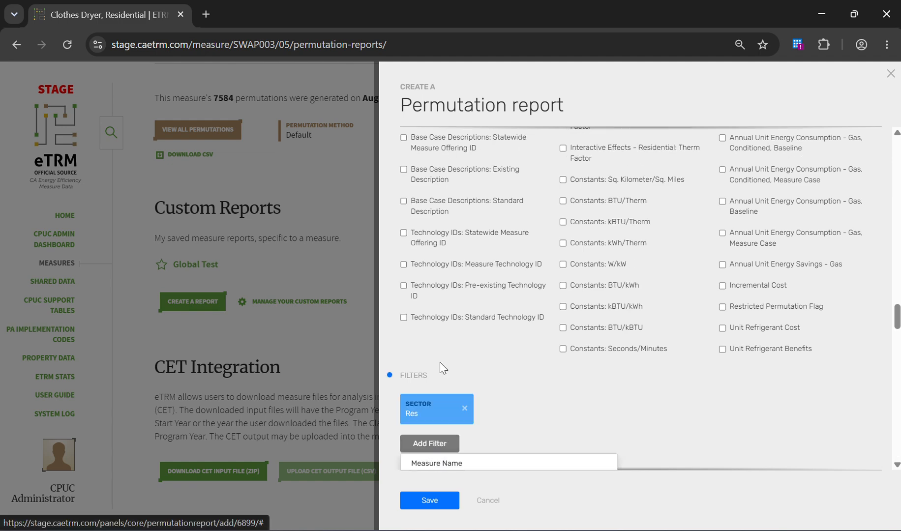
{"action": "scroll", "coordinate": [469, 326], "scroll_direction": "down", "scroll_amount": 8}
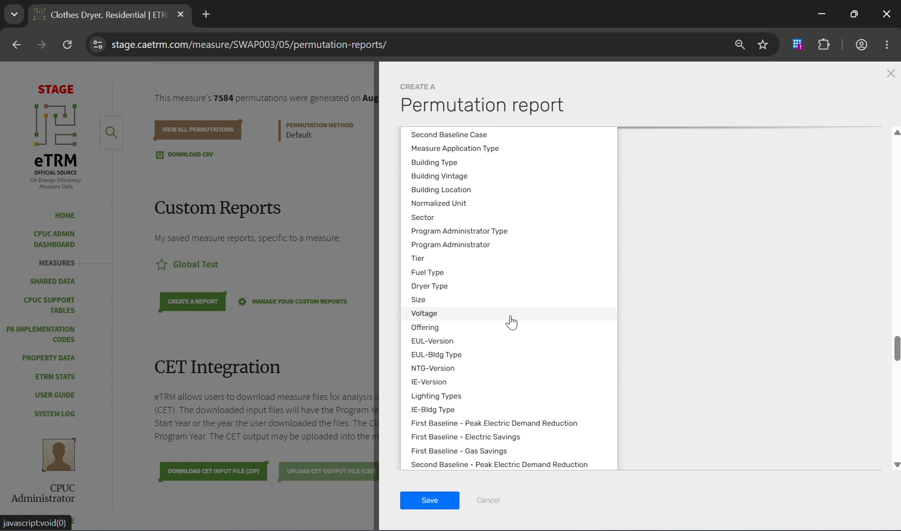
{"action": "left_click", "coordinate": [454, 315]}
{"action": "left_click", "coordinate": [436, 402]}
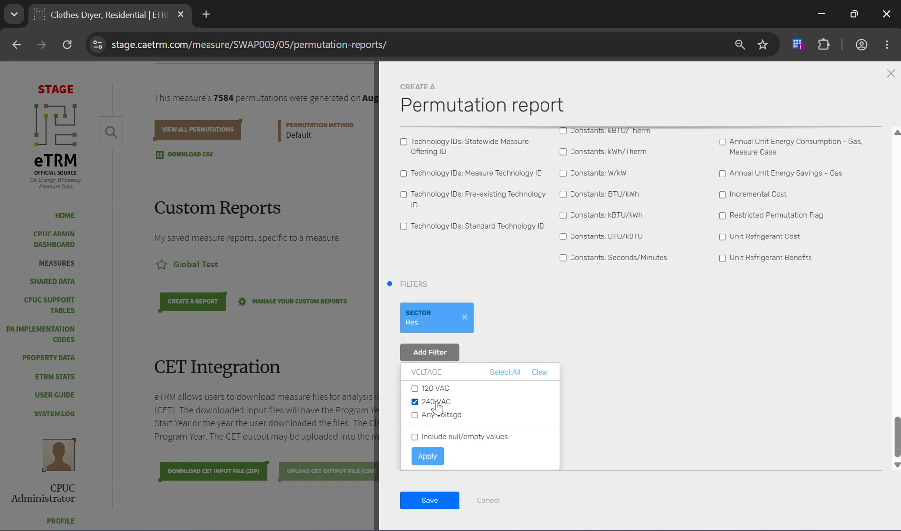
{"action": "left_click", "coordinate": [436, 389]}
{"action": "left_click", "coordinate": [427, 457]}
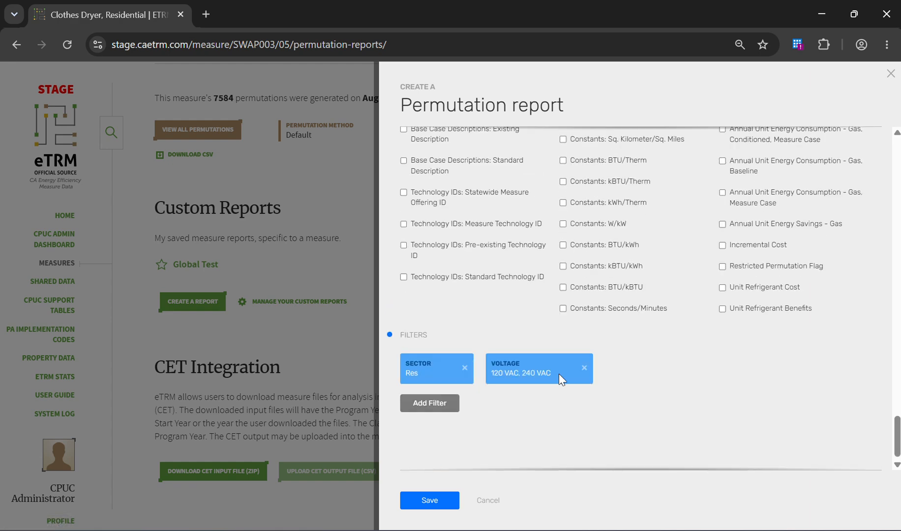
Review the report's scope options and choose This measure
{"action": "scroll", "coordinate": [746, 364], "scroll_direction": "up", "scroll_amount": 2}
{"action": "scroll", "coordinate": [748, 367], "scroll_direction": "up", "scroll_amount": 1}
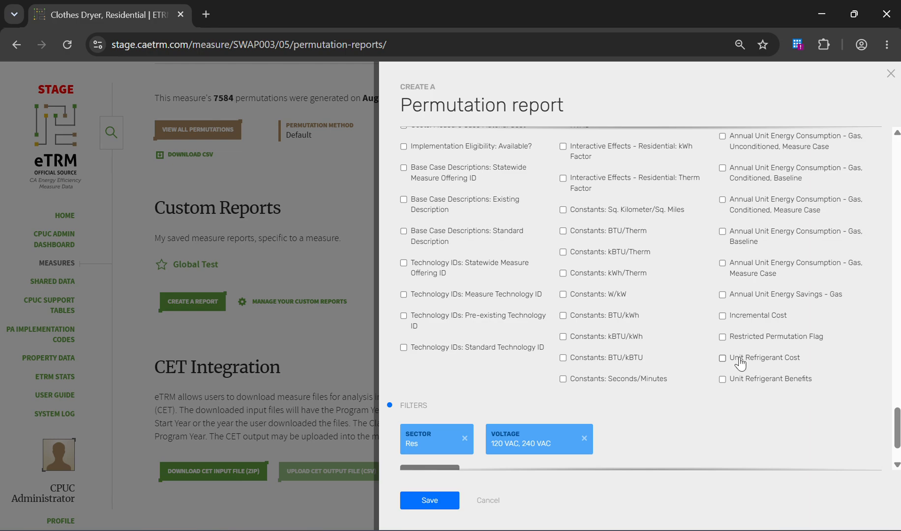
{"action": "scroll", "coordinate": [591, 258], "scroll_direction": "up", "scroll_amount": 15}
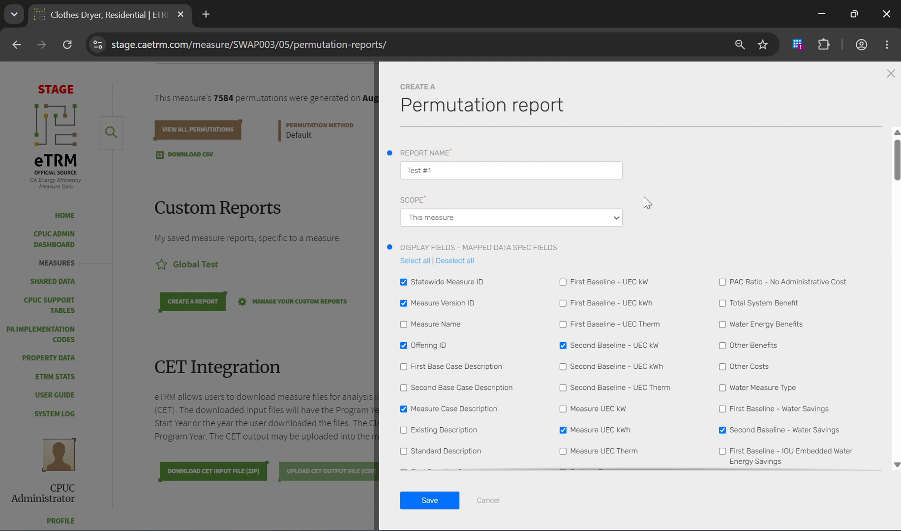
{"action": "left_click", "coordinate": [603, 223]}
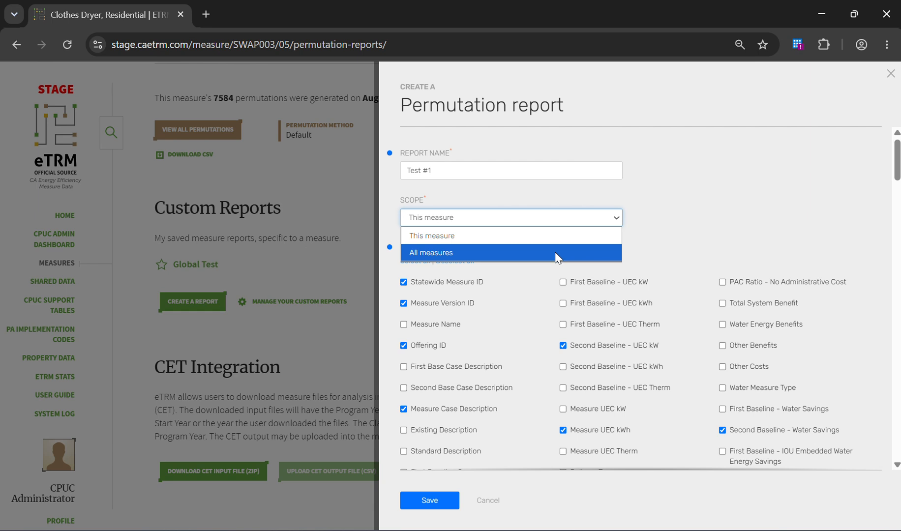
{"action": "left_click", "coordinate": [558, 238]}
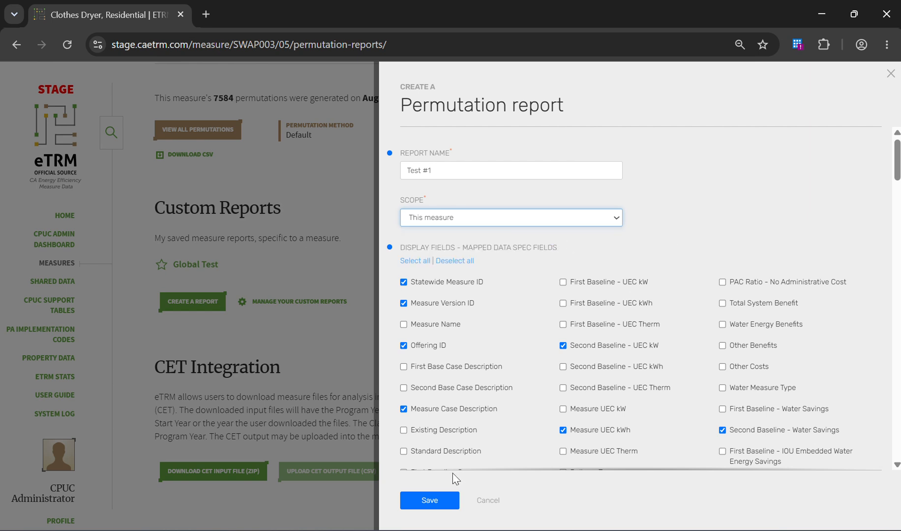
Save the permutation report and return to the custom reports list in the permutation index
{"action": "left_click", "coordinate": [435, 503]}
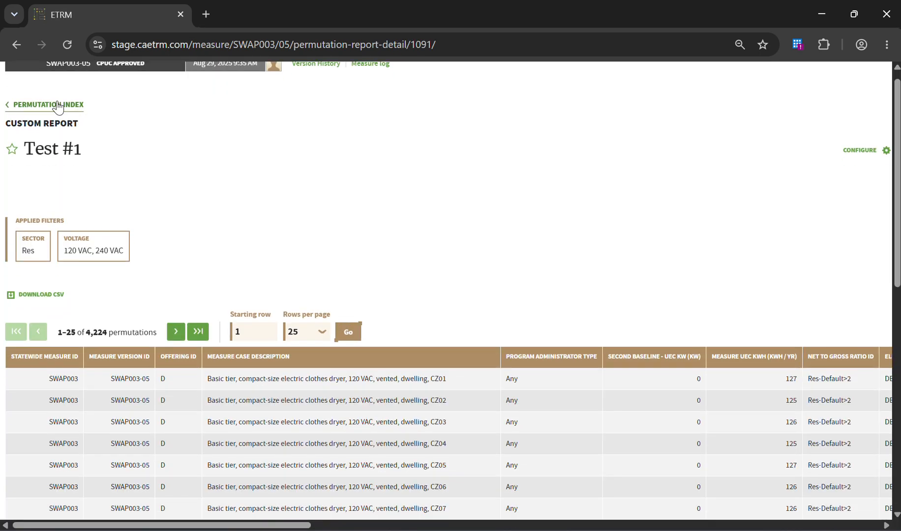
{"action": "left_click", "coordinate": [73, 105]}
{"action": "scroll", "coordinate": [325, 292], "scroll_direction": "down", "scroll_amount": 3}
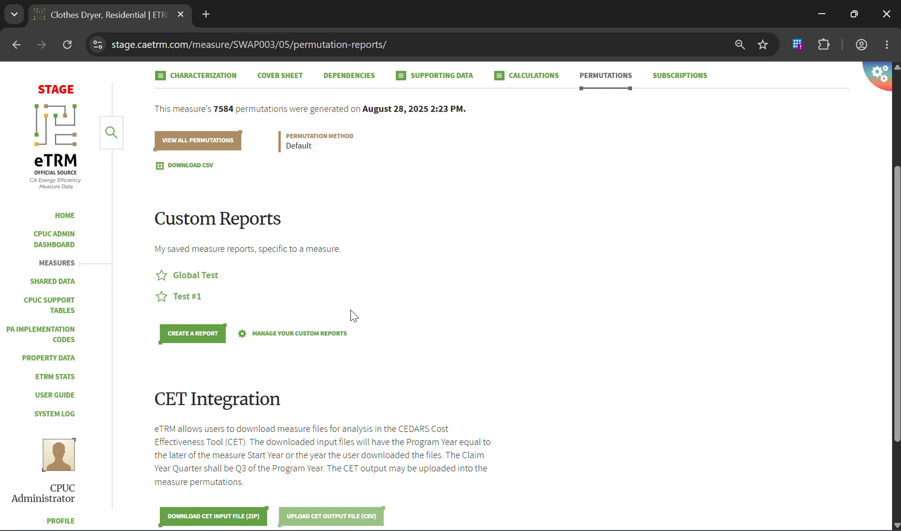
Open the Test #1 custom report's configuration, remove its Voltage filter and save the report
{"action": "left_click", "coordinate": [195, 298]}
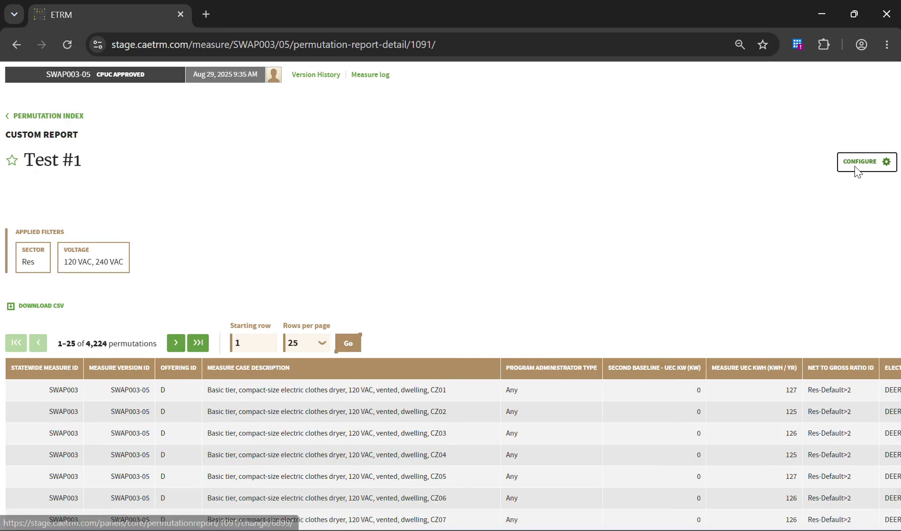
{"action": "left_click", "coordinate": [859, 162]}
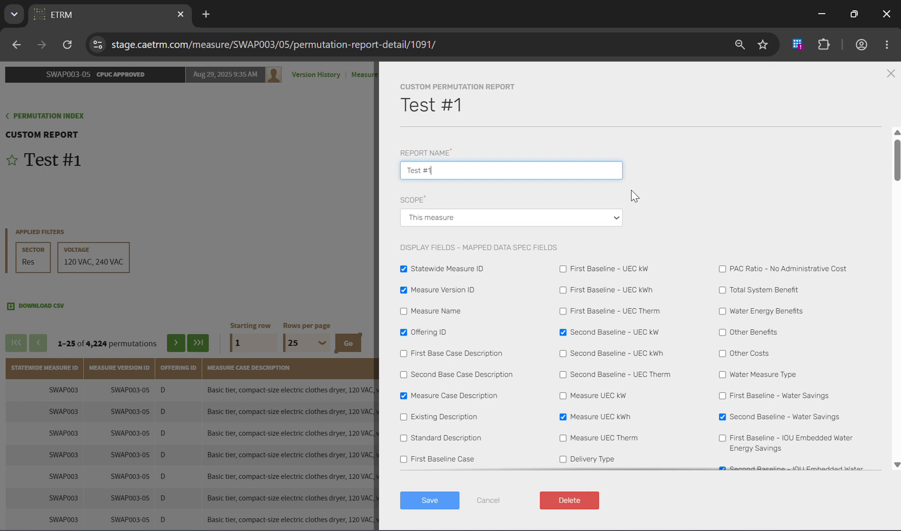
{"action": "scroll", "coordinate": [744, 225], "scroll_direction": "down", "scroll_amount": 3}
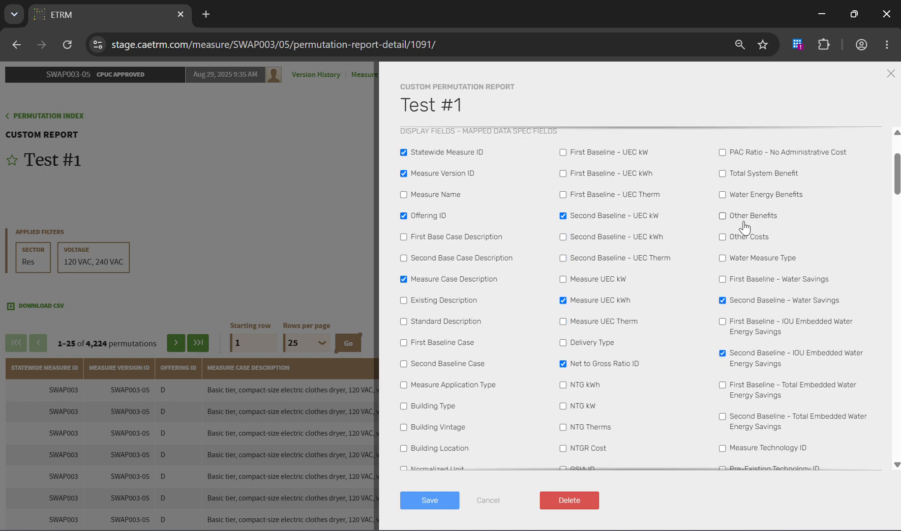
{"action": "scroll", "coordinate": [744, 225], "scroll_direction": "down", "scroll_amount": 6}
{"action": "scroll", "coordinate": [744, 225], "scroll_direction": "down", "scroll_amount": 15}
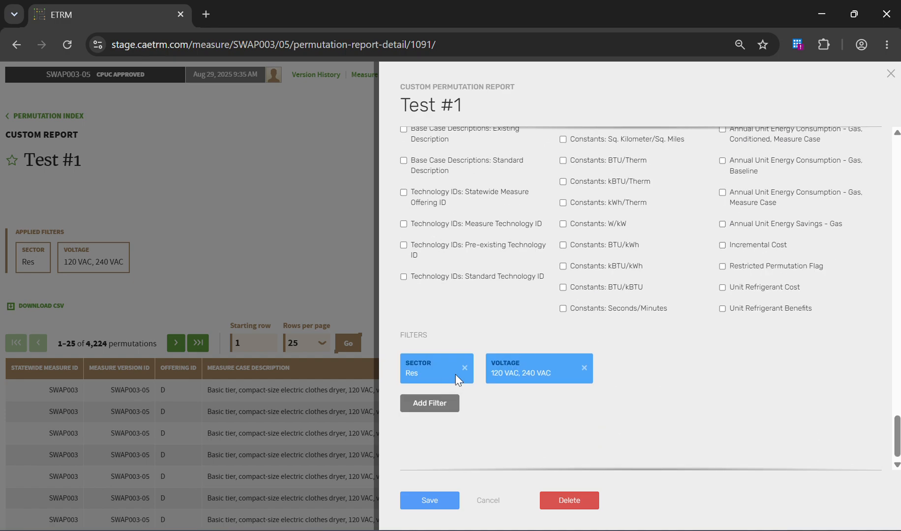
{"action": "left_click", "coordinate": [584, 367]}
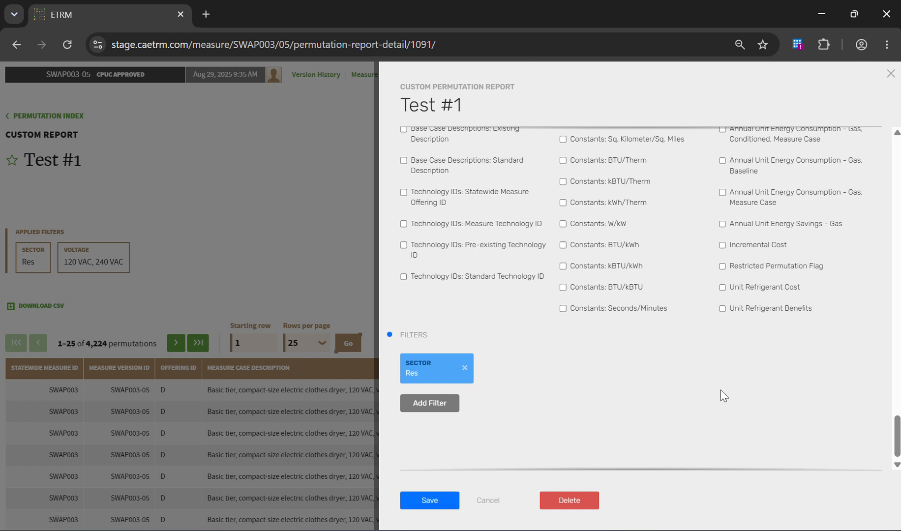
{"action": "left_click", "coordinate": [427, 505]}
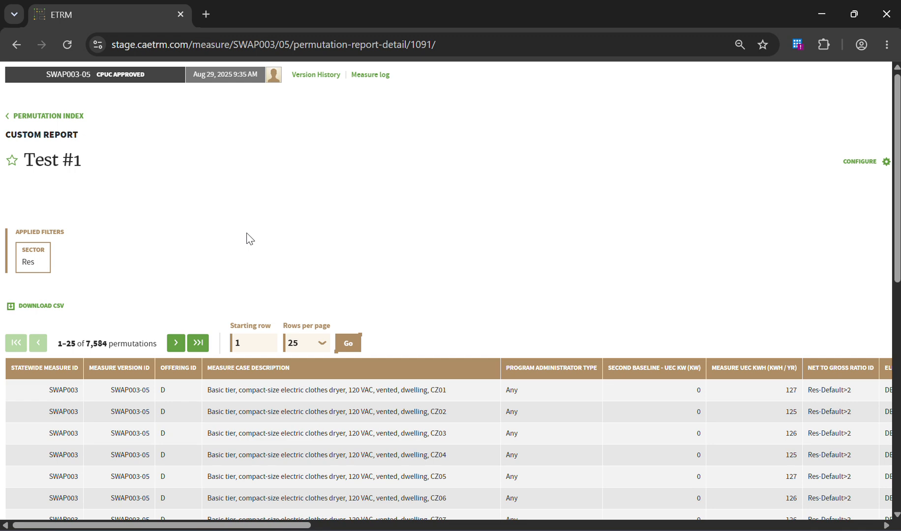
Inspect the Global Test custom report and its configured scope, then return to the measure's permutation index without changes
{"action": "left_click", "coordinate": [38, 116]}
{"action": "scroll", "coordinate": [388, 325], "scroll_direction": "down", "scroll_amount": 3}
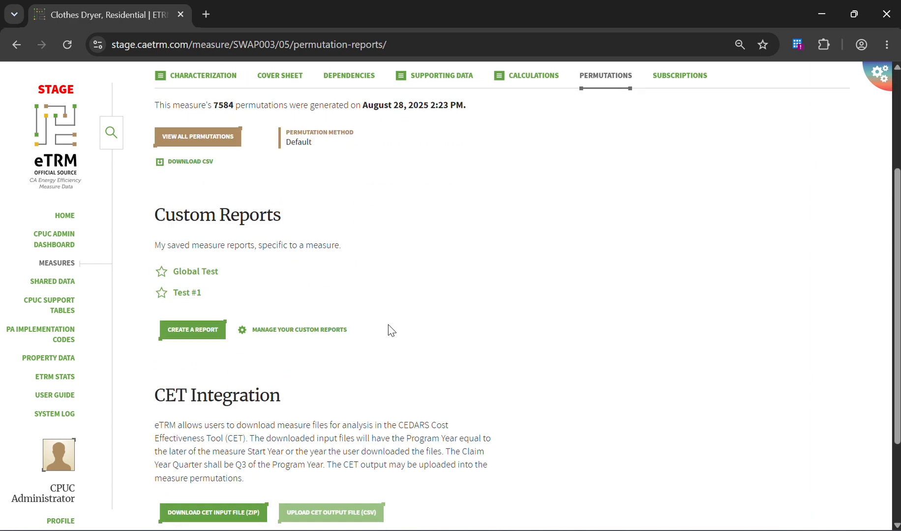
{"action": "left_click", "coordinate": [194, 276]}
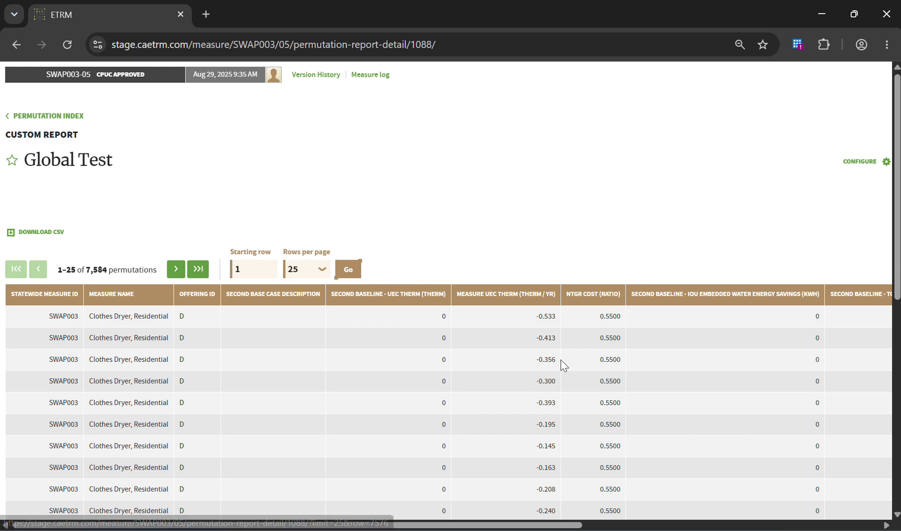
{"action": "left_click", "coordinate": [860, 162]}
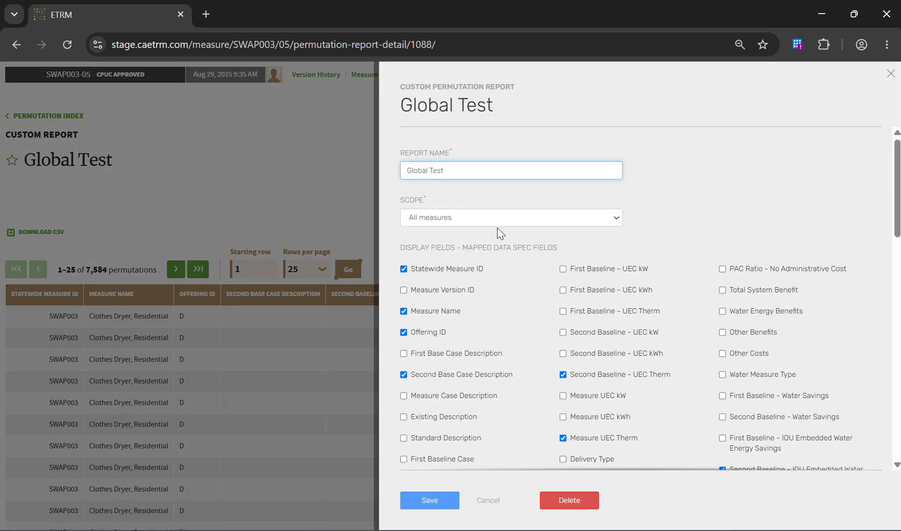
{"action": "left_click", "coordinate": [487, 502]}
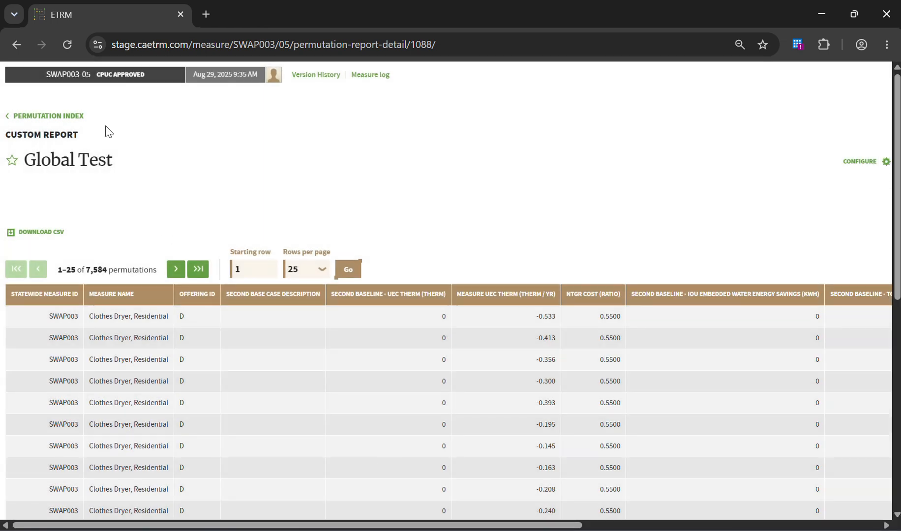
{"action": "left_click", "coordinate": [59, 116]}
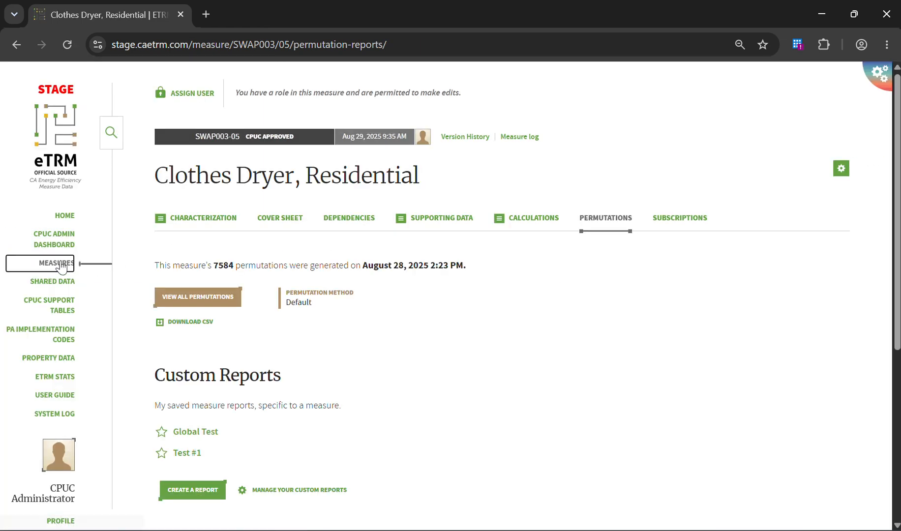
Open the Condenser Coil Cleaning, Residential measure from the catalog and check the custom reports listed with its permutations
{"action": "left_click", "coordinate": [58, 264]}
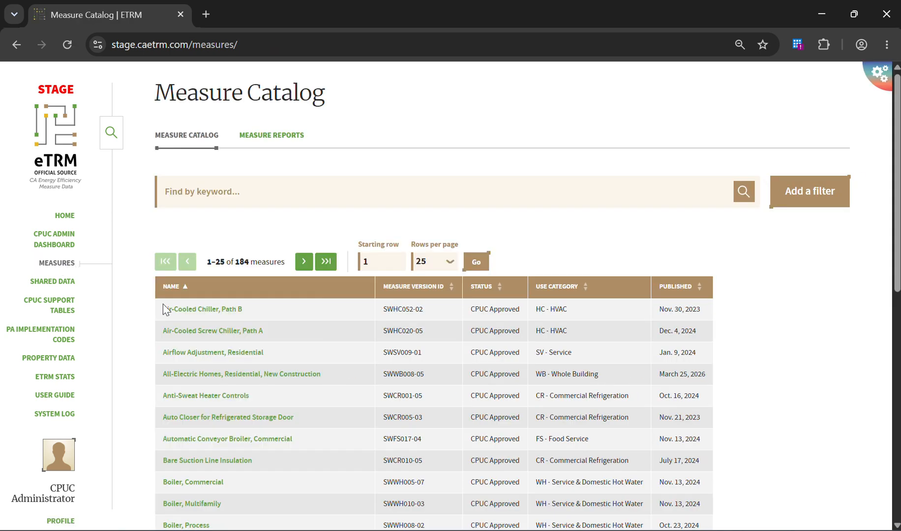
{"action": "scroll", "coordinate": [163, 309], "scroll_direction": "down", "scroll_amount": 10}
{"action": "left_click", "coordinate": [224, 320]}
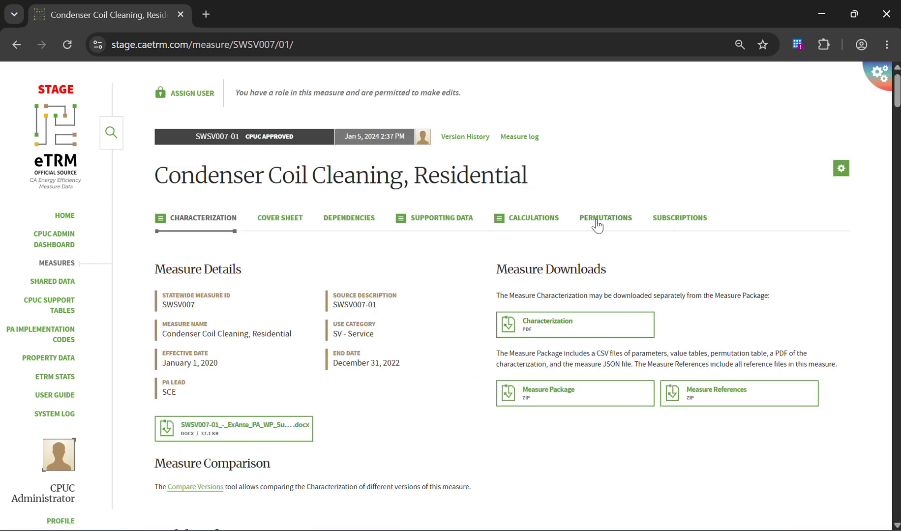
{"action": "left_click", "coordinate": [598, 221]}
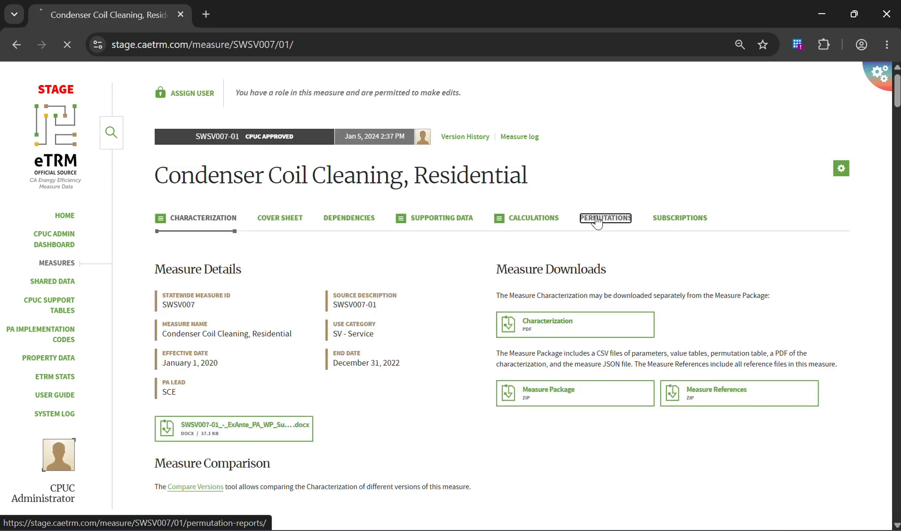
{"action": "scroll", "coordinate": [224, 328], "scroll_direction": "down", "scroll_amount": 2}
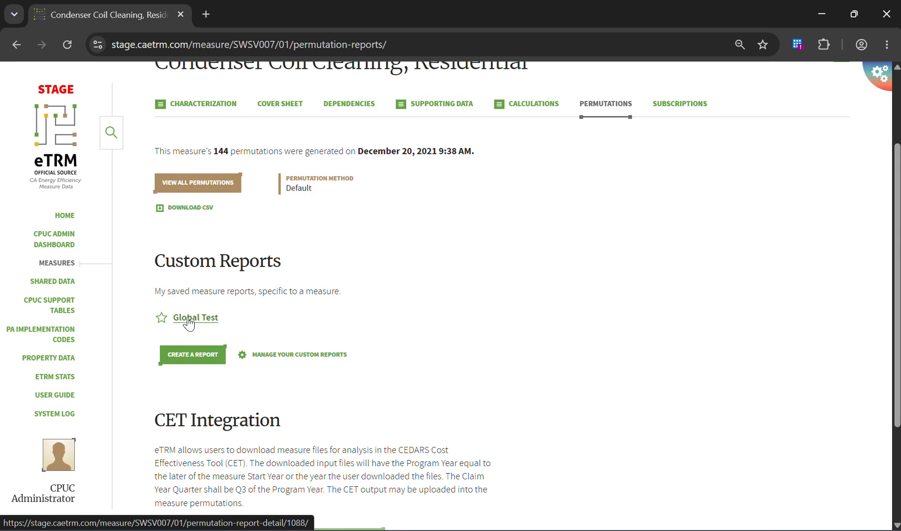
Search the measure catalog for fs017 and open the Automatic Conveyor Broiler, Commercial measure
{"action": "left_click", "coordinate": [58, 263]}
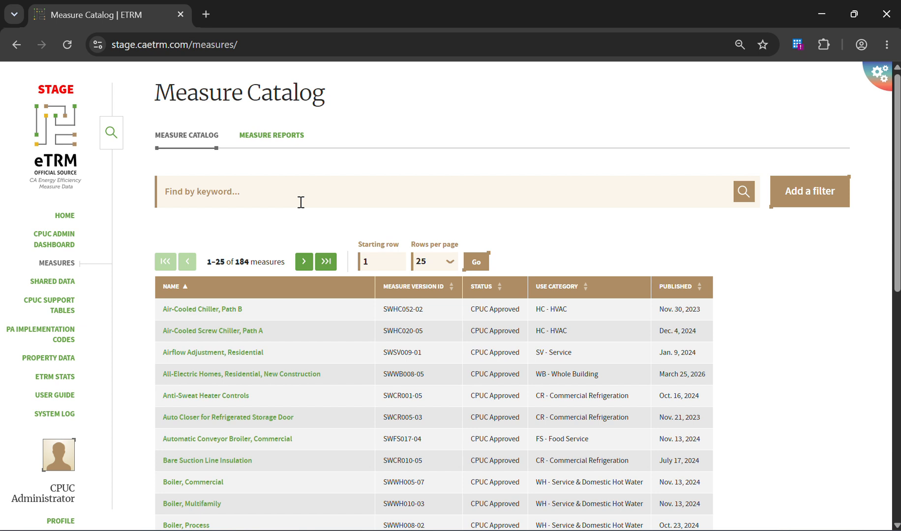
{"action": "left_click", "coordinate": [301, 202]}
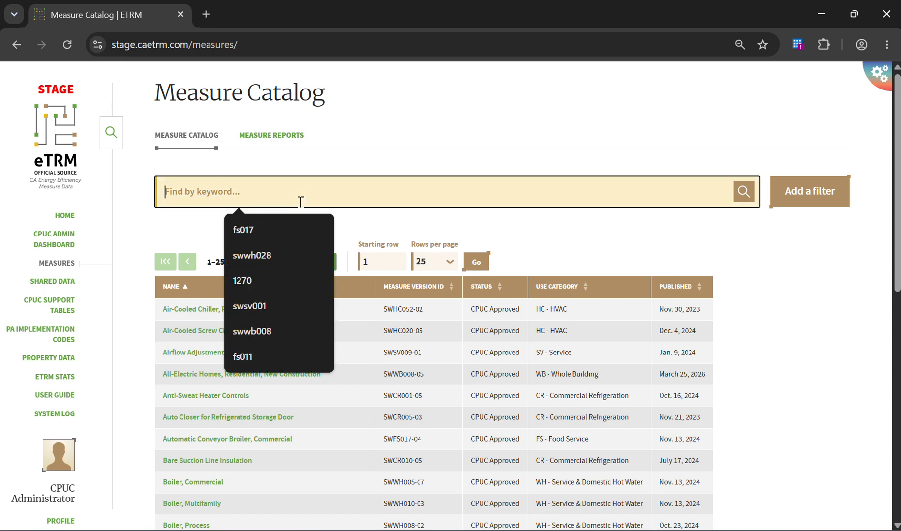
{"action": "type", "text": "fs017"}
{"action": "key", "text": "Return"}
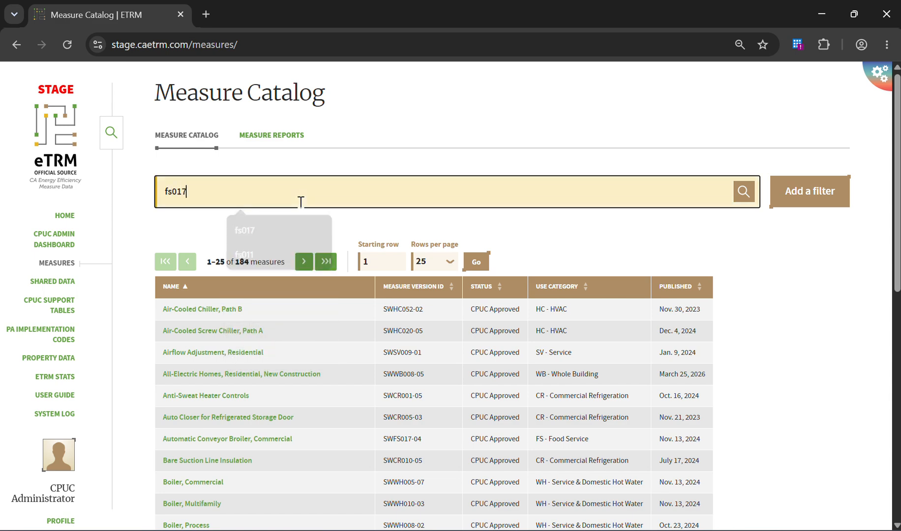
{"action": "left_click", "coordinate": [250, 310]}
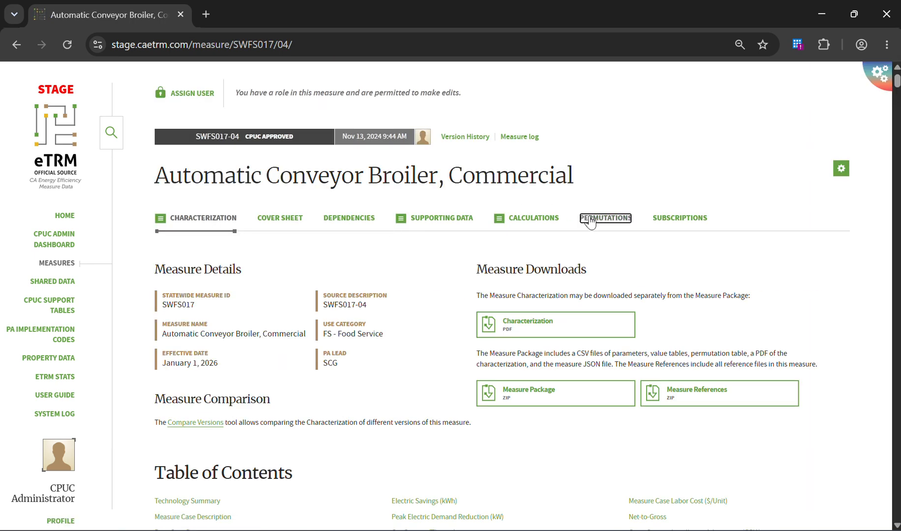
Start a new permutation report for this measure and add a Conveyor Width (in) filter for < 20 and 20 - 26
{"action": "left_click", "coordinate": [197, 329]}
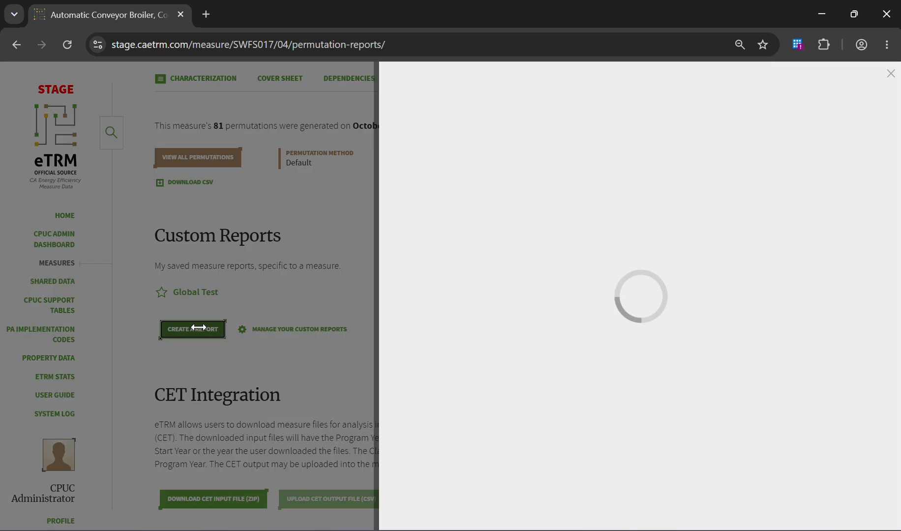
{"action": "scroll", "coordinate": [604, 271], "scroll_direction": "down", "scroll_amount": 20}
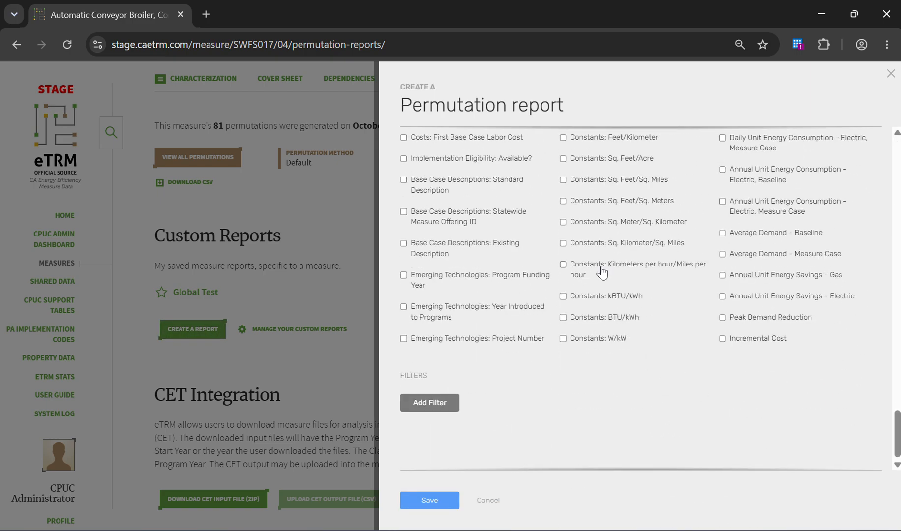
{"action": "left_click", "coordinate": [429, 402]}
{"action": "scroll", "coordinate": [517, 292], "scroll_direction": "down", "scroll_amount": 8}
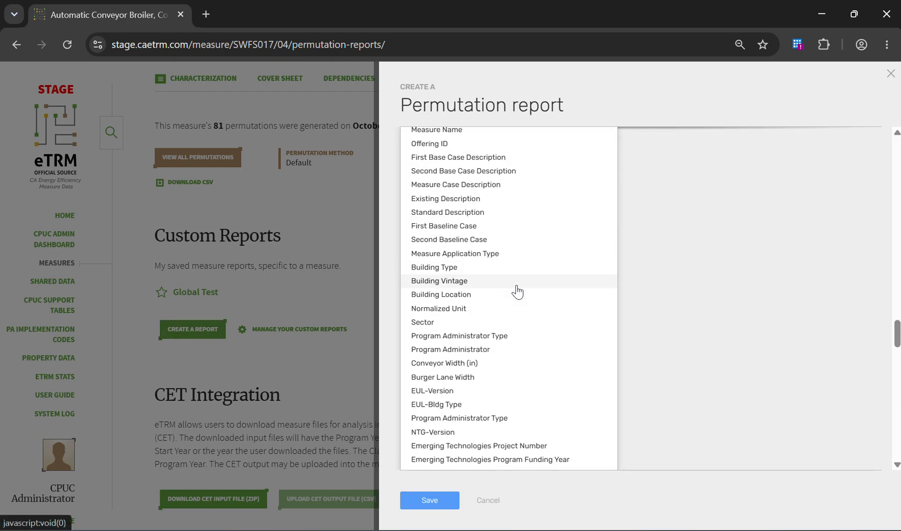
{"action": "left_click", "coordinate": [479, 307]}
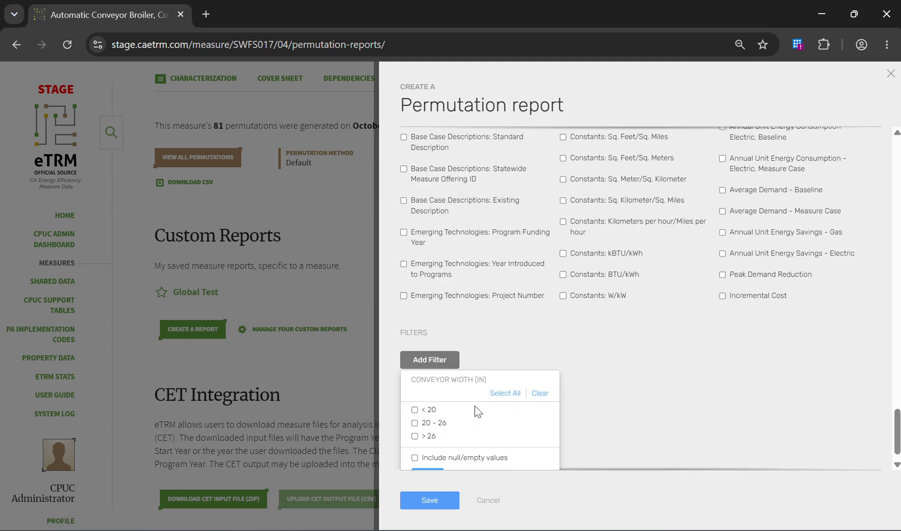
{"action": "left_click", "coordinate": [443, 419]}
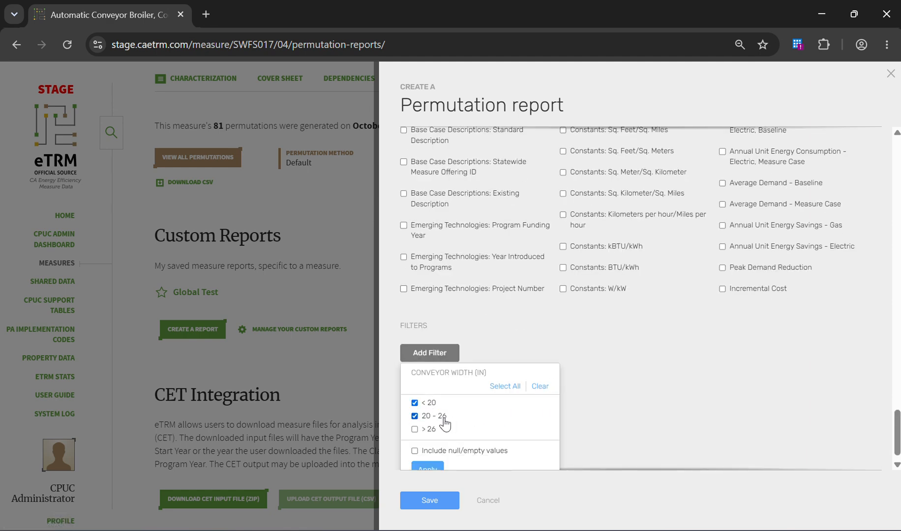
{"action": "left_click", "coordinate": [427, 467]}
Include Statewide Measure ID, Offering ID, First Baseline - UEC Therm, Second Baseline - UEC kWh and Second Baseline - UEC Therm as display fields
{"action": "scroll", "coordinate": [536, 337], "scroll_direction": "up", "scroll_amount": 10}
{"action": "scroll", "coordinate": [535, 338], "scroll_direction": "up", "scroll_amount": 10}
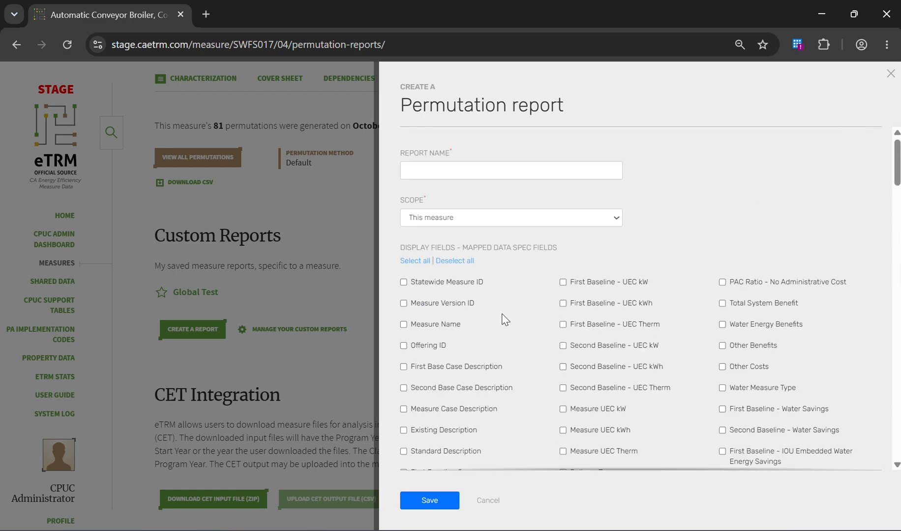
{"action": "left_click", "coordinate": [453, 284]}
{"action": "left_click", "coordinate": [612, 324]}
{"action": "left_click", "coordinate": [424, 346]}
{"action": "left_click", "coordinate": [617, 368]}
{"action": "left_click", "coordinate": [622, 389]}
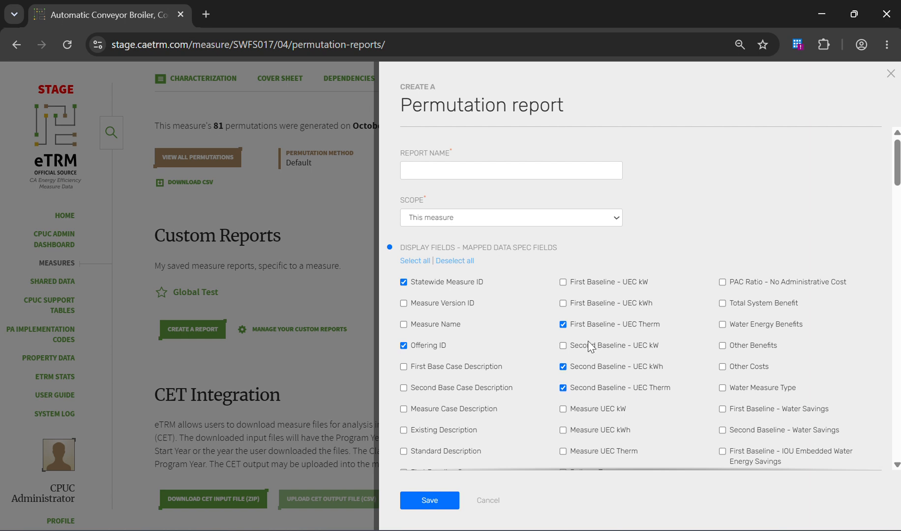
Name the report test 2, set its scope to All measures and save it
{"action": "left_click", "coordinate": [482, 174]}
{"action": "type", "text": "test 2"}
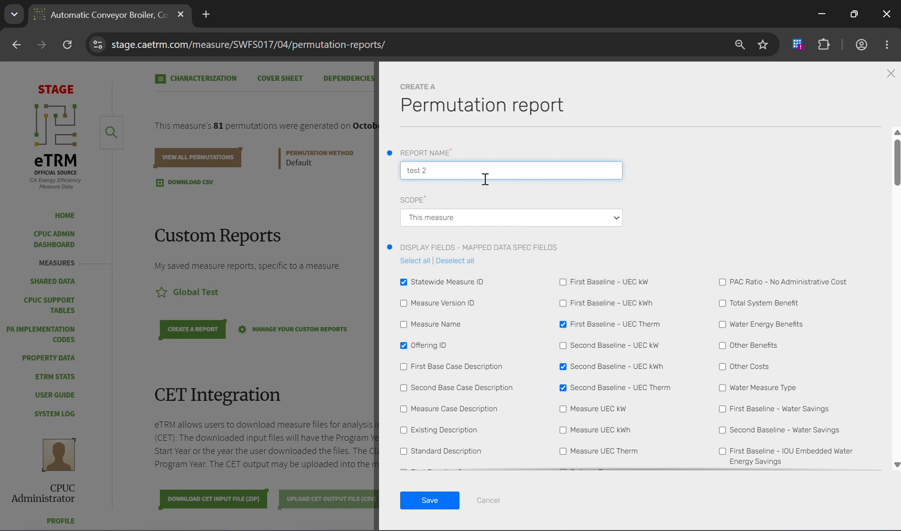
{"action": "left_click", "coordinate": [500, 217]}
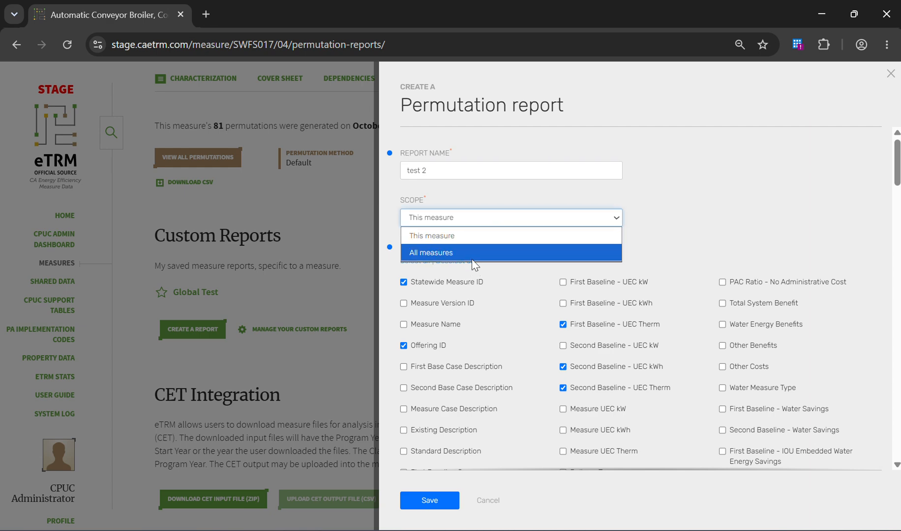
{"action": "left_click", "coordinate": [475, 253]}
{"action": "scroll", "coordinate": [471, 263], "scroll_direction": "down", "scroll_amount": 4}
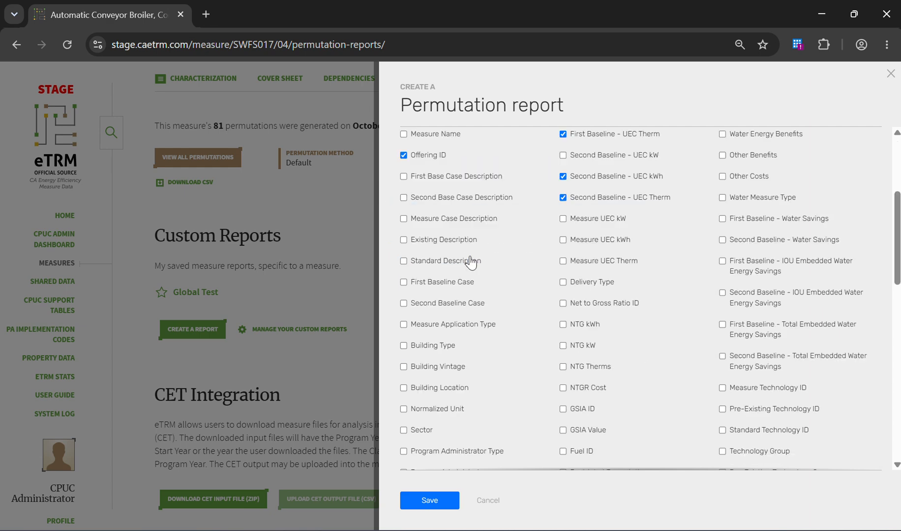
{"action": "scroll", "coordinate": [471, 262], "scroll_direction": "down", "scroll_amount": 5}
{"action": "left_click", "coordinate": [443, 504]}
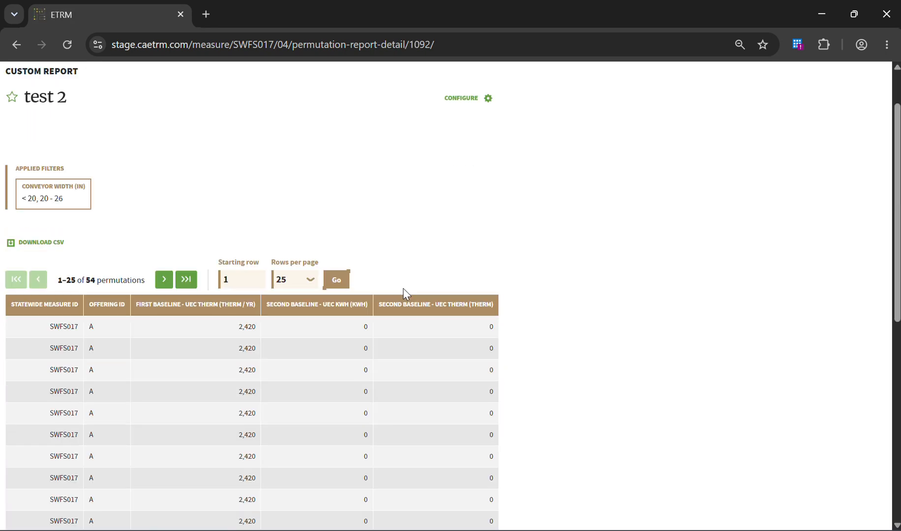
Review the rows and applied filter of the test 2 report, then return to the permutation index
{"action": "scroll", "coordinate": [406, 294], "scroll_direction": "down", "scroll_amount": 3}
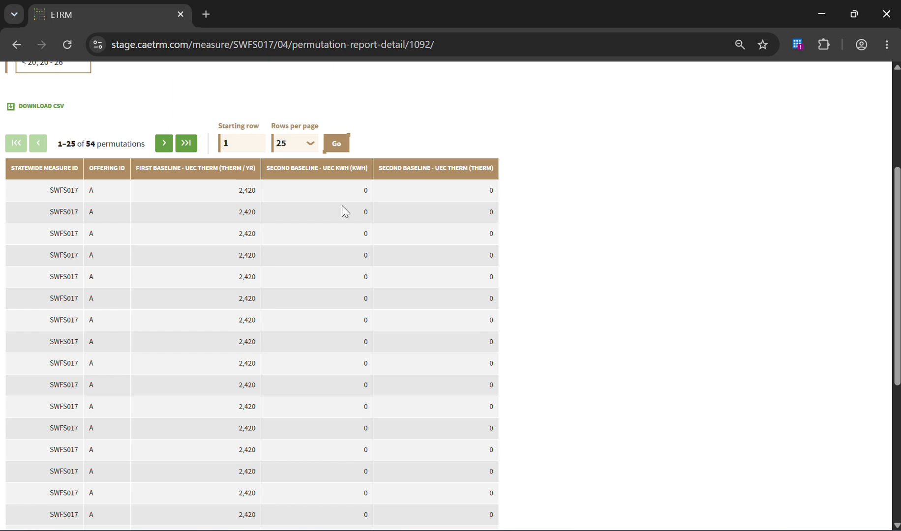
{"action": "scroll", "coordinate": [352, 203], "scroll_direction": "down", "scroll_amount": 2}
{"action": "scroll", "coordinate": [351, 199], "scroll_direction": "up", "scroll_amount": 6}
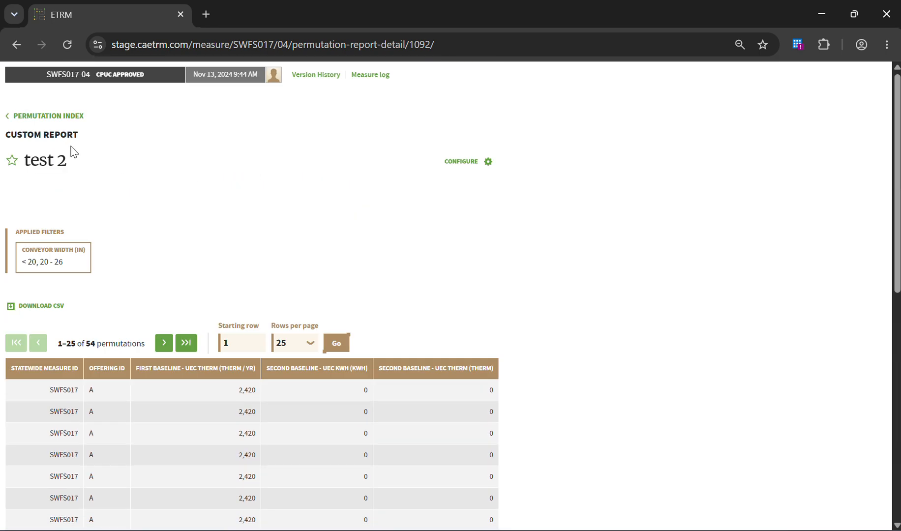
{"action": "left_click", "coordinate": [59, 116]}
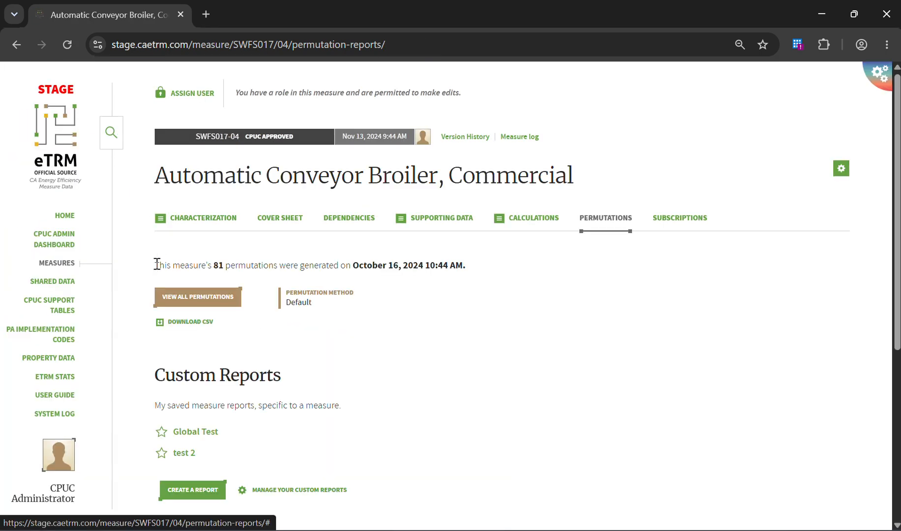
Search the measure catalog for wh006
{"action": "left_click", "coordinate": [59, 263]}
{"action": "left_click", "coordinate": [257, 198]}
{"action": "type", "text": "wh006"}
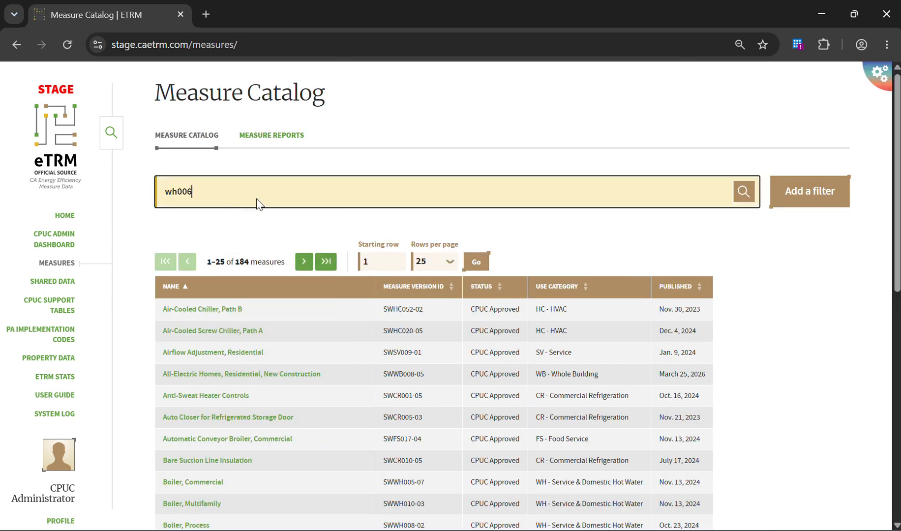
{"action": "key", "text": "Return"}
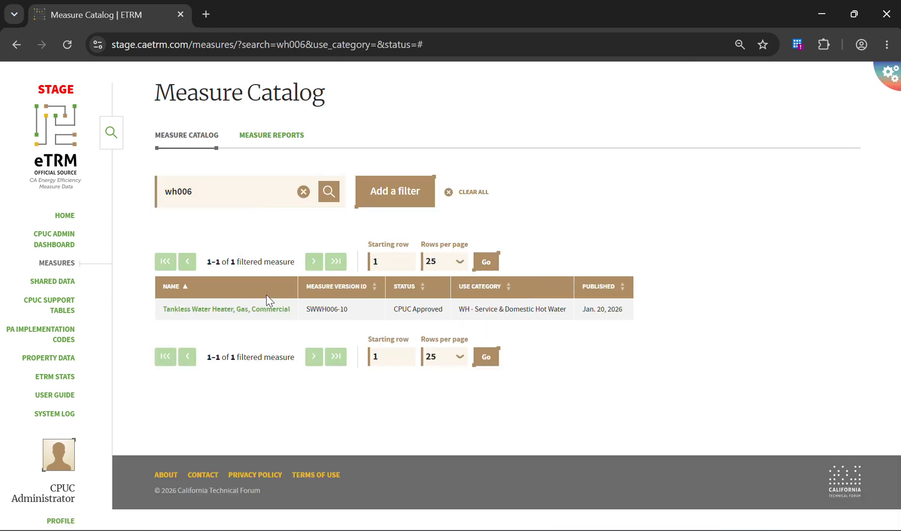
Check the test 2 report on the Tankless Water Heater, Gas, Commercial measure, and return to its permutation index
{"action": "left_click", "coordinate": [250, 315]}
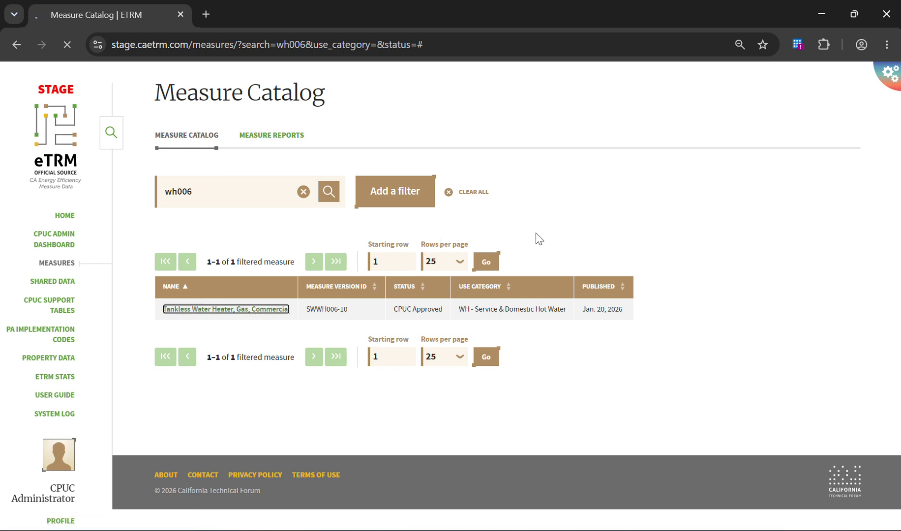
{"action": "left_click", "coordinate": [600, 221]}
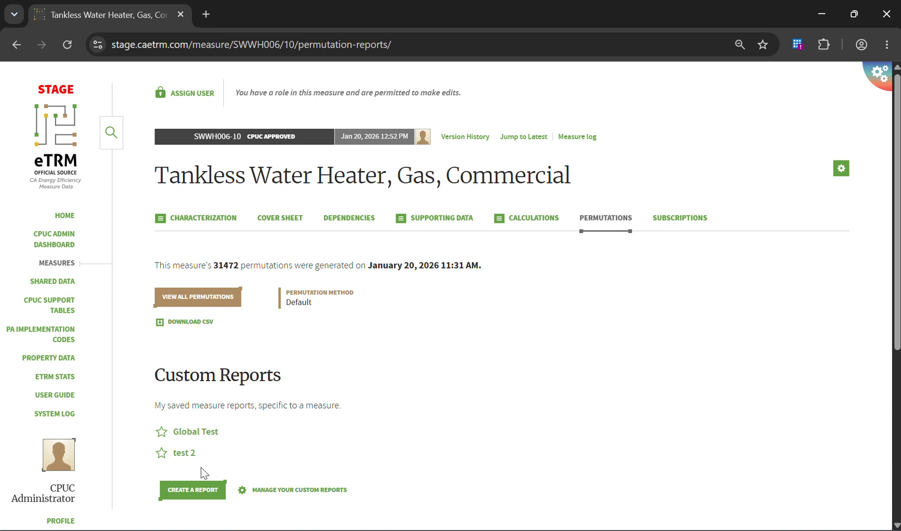
{"action": "left_click", "coordinate": [183, 454]}
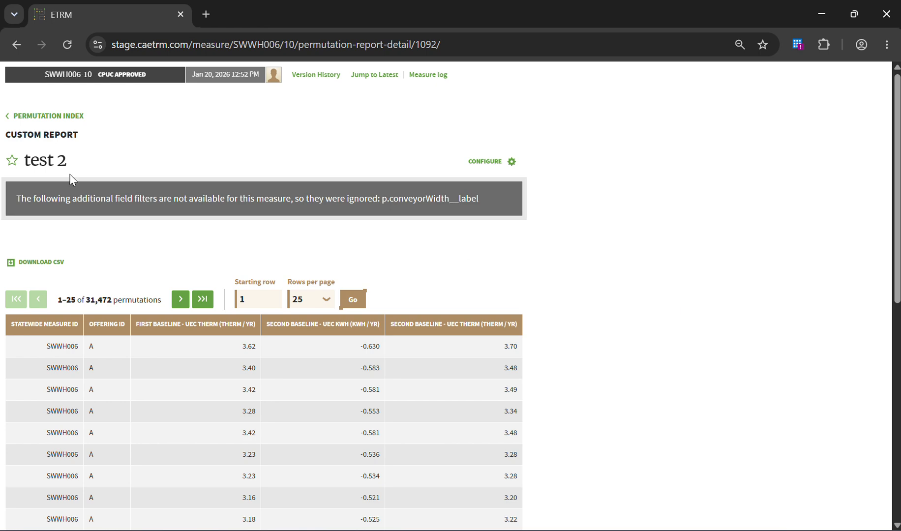
{"action": "left_click", "coordinate": [44, 116]}
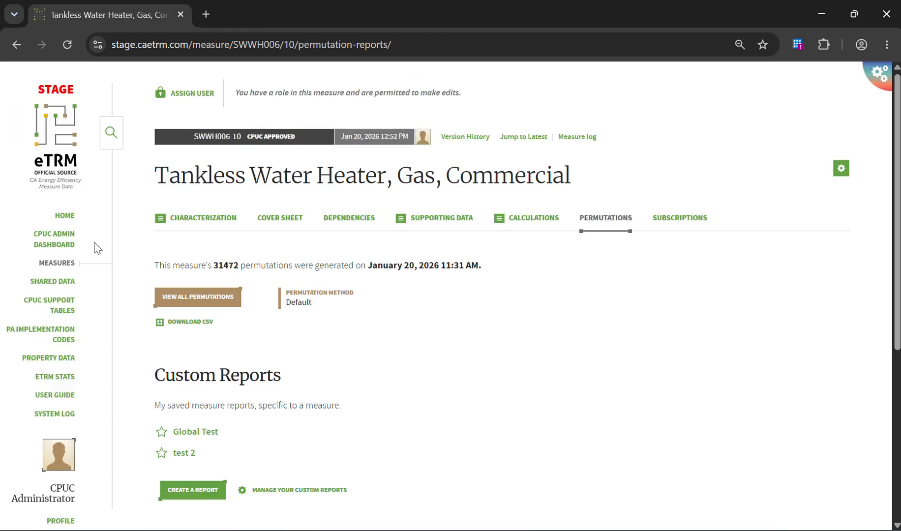
Find the Clothes Dryer, Residential measure in the measure catalog and view all its permutations
{"action": "left_click", "coordinate": [64, 264]}
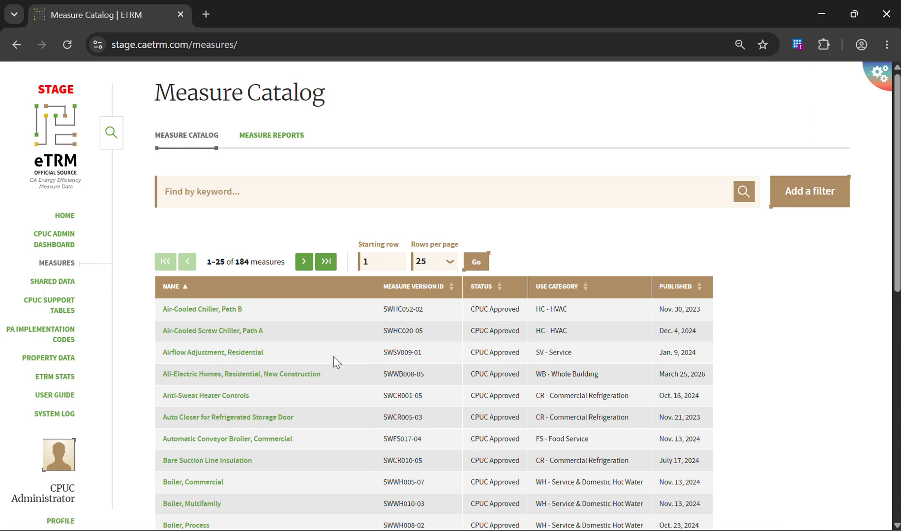
{"action": "scroll", "coordinate": [334, 362], "scroll_direction": "down", "scroll_amount": 1}
{"action": "scroll", "coordinate": [335, 362], "scroll_direction": "down", "scroll_amount": 5}
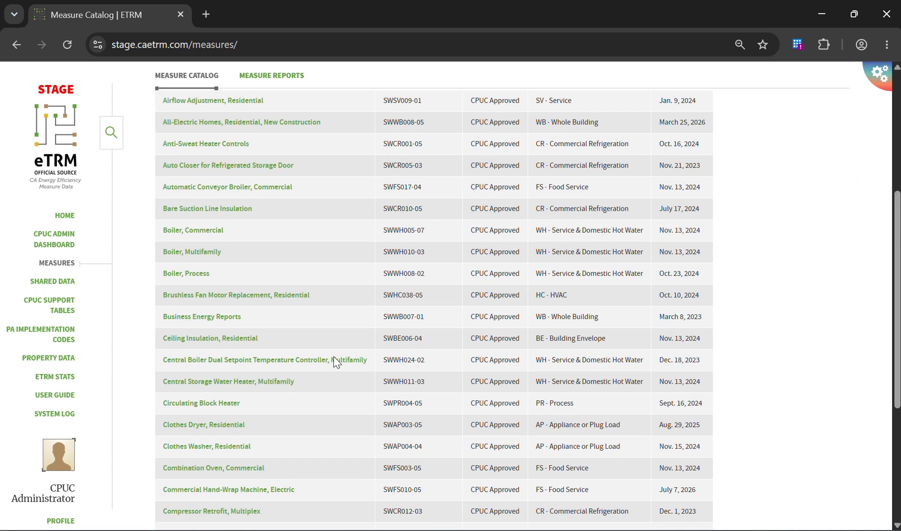
{"action": "scroll", "coordinate": [336, 363], "scroll_direction": "down", "scroll_amount": 1}
{"action": "left_click", "coordinate": [224, 364]}
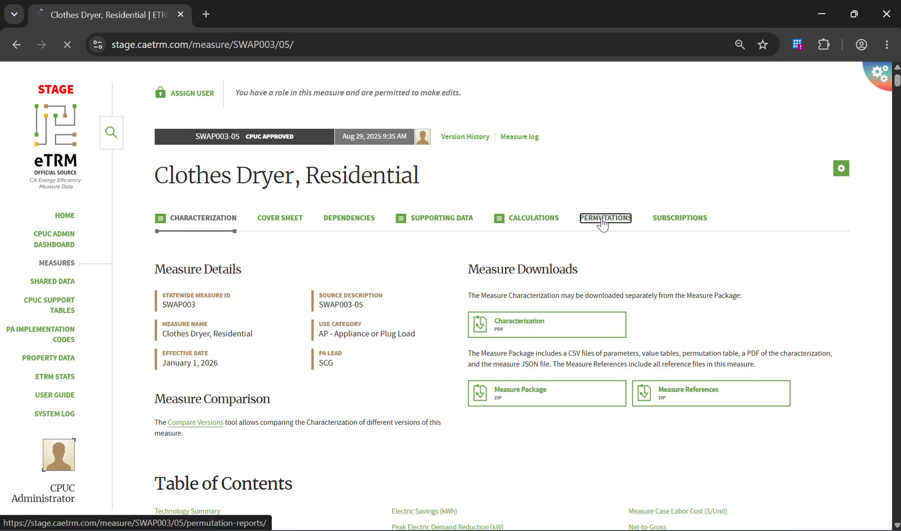
{"action": "left_click", "coordinate": [603, 219]}
{"action": "scroll", "coordinate": [333, 287], "scroll_direction": "down", "scroll_amount": 2}
{"action": "scroll", "coordinate": [254, 277], "scroll_direction": "up", "scroll_amount": 1}
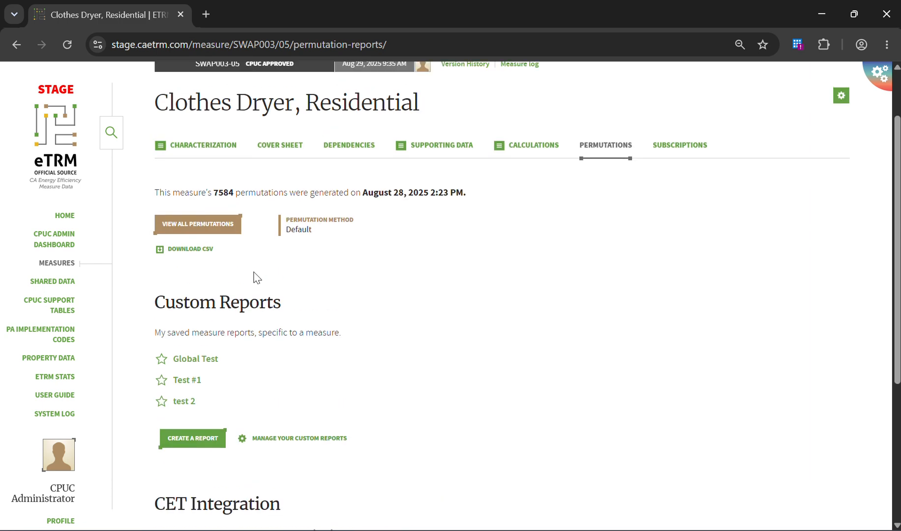
{"action": "left_click", "coordinate": [234, 218]}
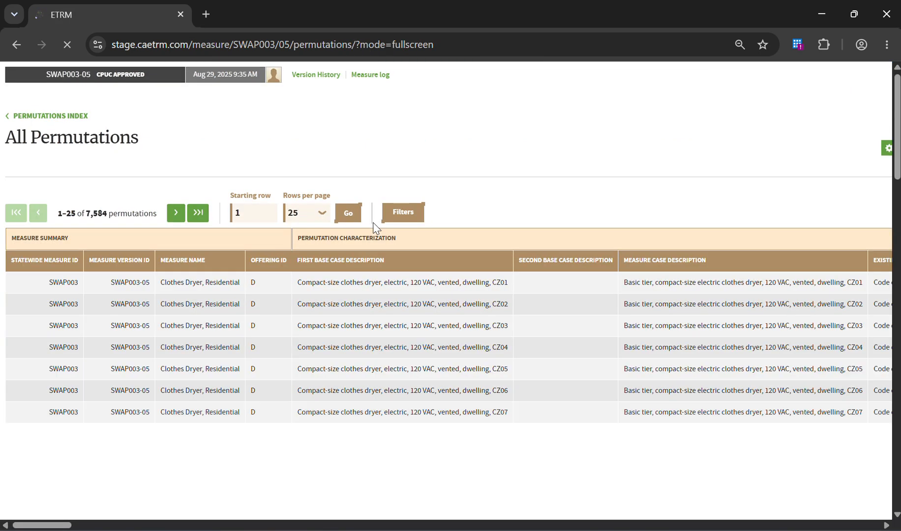
{"action": "left_click", "coordinate": [404, 213]}
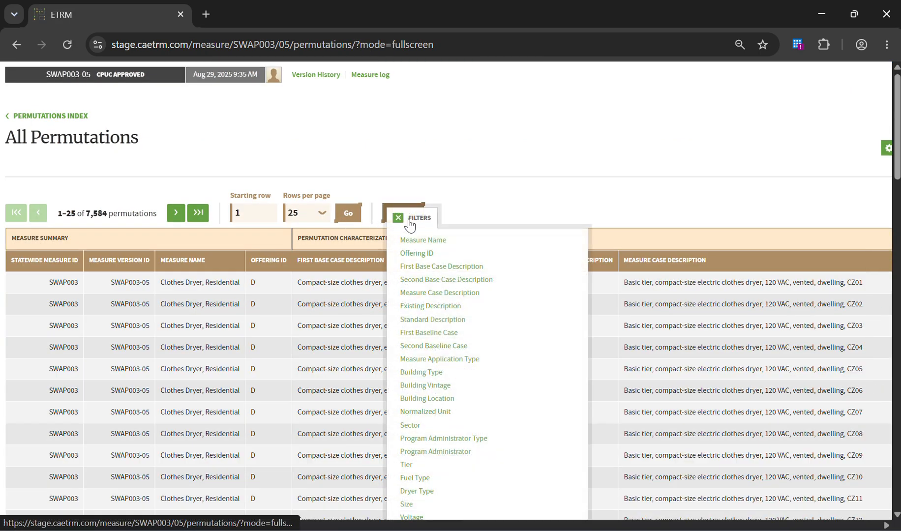
{"action": "left_click", "coordinate": [445, 279]}
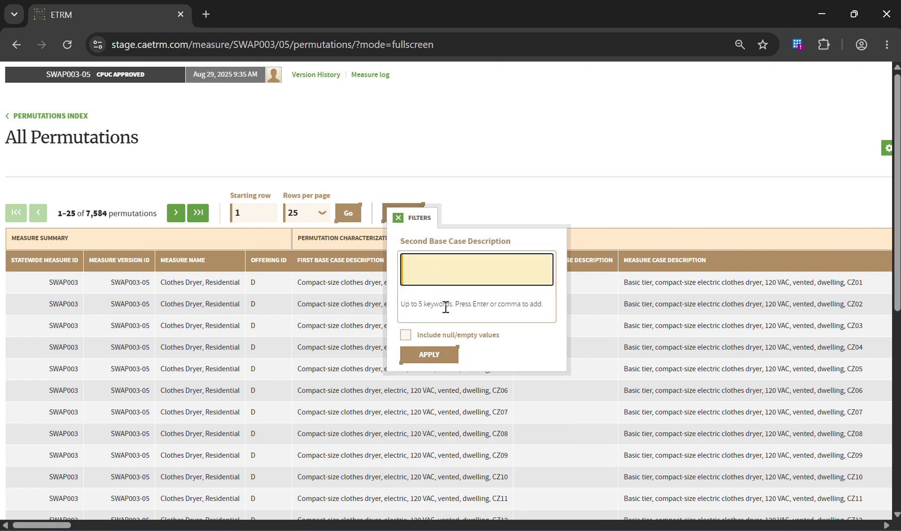
{"action": "left_click", "coordinate": [399, 217]}
{"action": "left_click", "coordinate": [404, 216]}
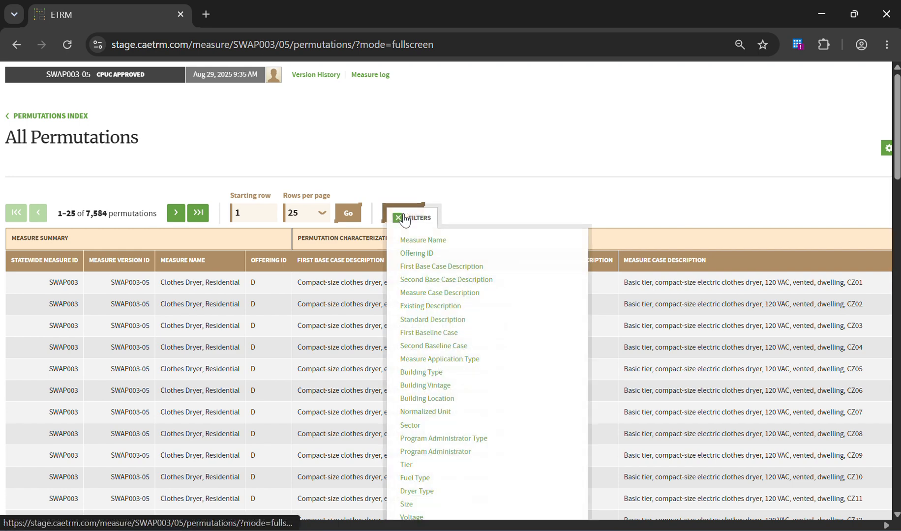
{"action": "left_click", "coordinate": [423, 240]}
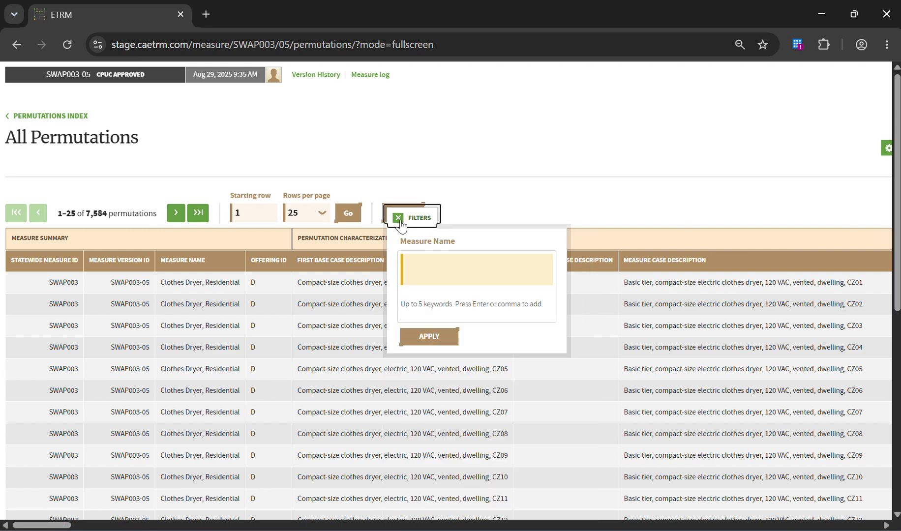
{"action": "left_click", "coordinate": [399, 218]}
Filter the Clothes Dryer permutations to Offering IDs B, D, I and K
{"action": "left_click", "coordinate": [399, 217]}
{"action": "left_click", "coordinate": [423, 254]}
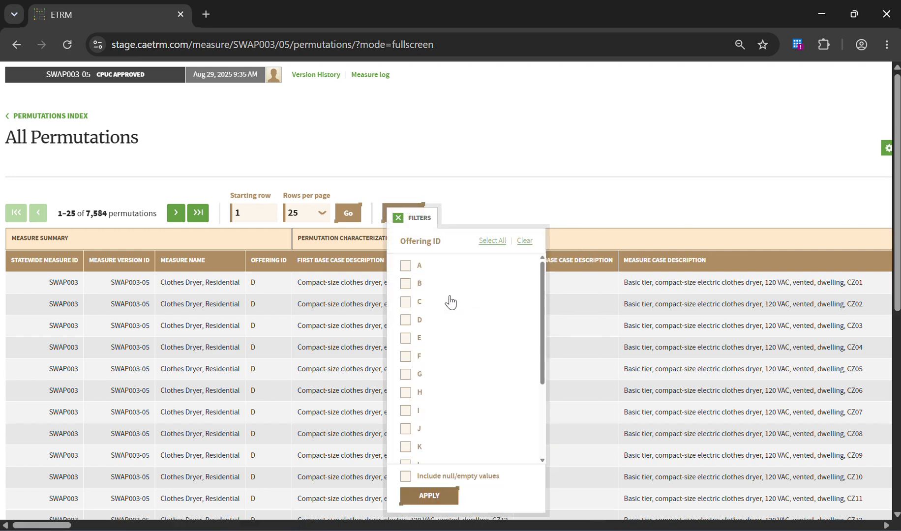
{"action": "left_click", "coordinate": [418, 321]}
{"action": "scroll", "coordinate": [417, 332], "scroll_direction": "down", "scroll_amount": 2}
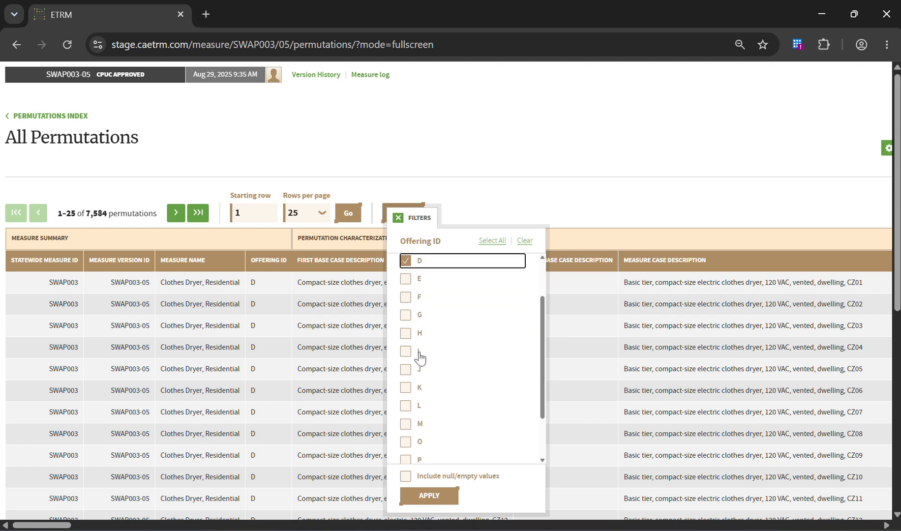
{"action": "left_click", "coordinate": [418, 352]}
{"action": "left_click", "coordinate": [414, 387]}
{"action": "scroll", "coordinate": [414, 396], "scroll_direction": "down", "scroll_amount": 2}
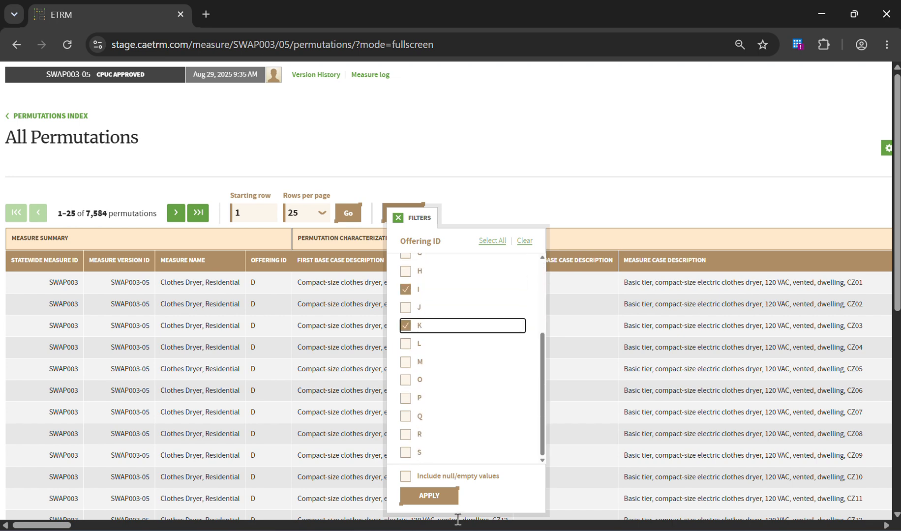
{"action": "left_click", "coordinate": [428, 495]}
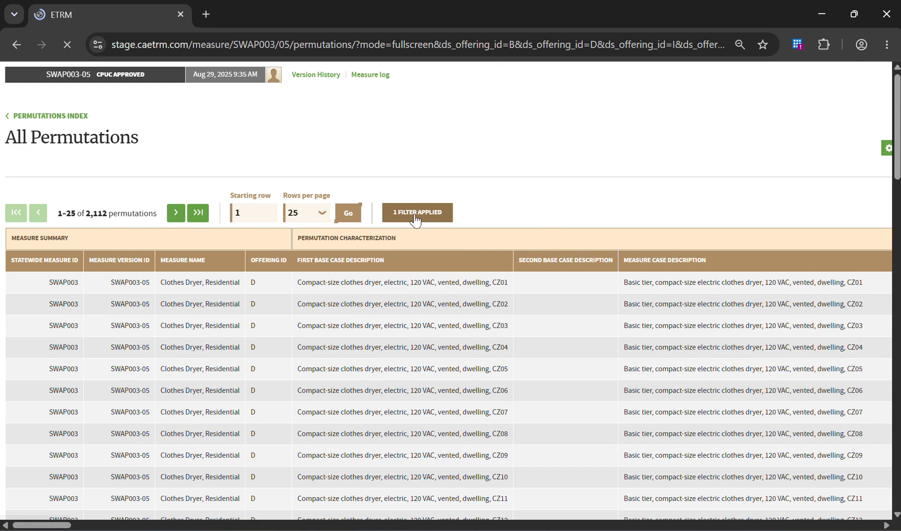
Try an additional Fuel Type filter set to Gas, and remove it again
{"action": "left_click", "coordinate": [400, 218]}
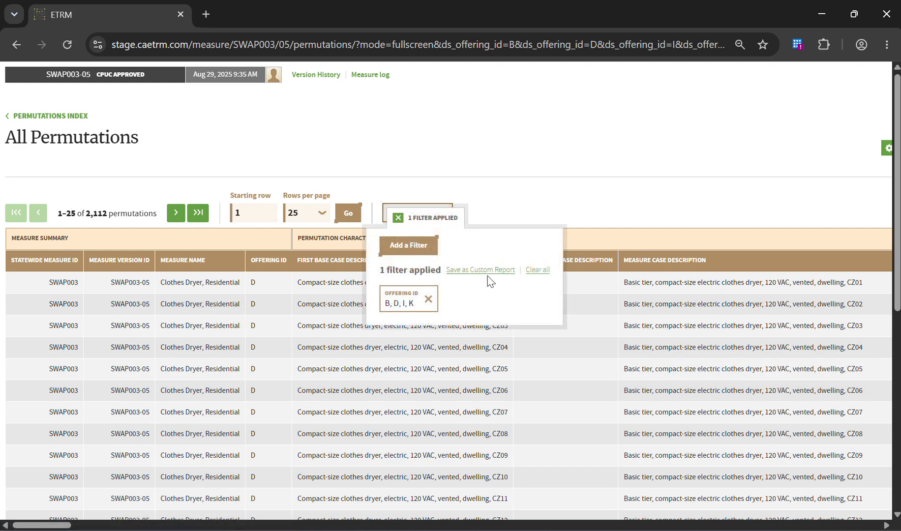
{"action": "left_click", "coordinate": [410, 245]}
{"action": "scroll", "coordinate": [474, 376], "scroll_direction": "down", "scroll_amount": 1}
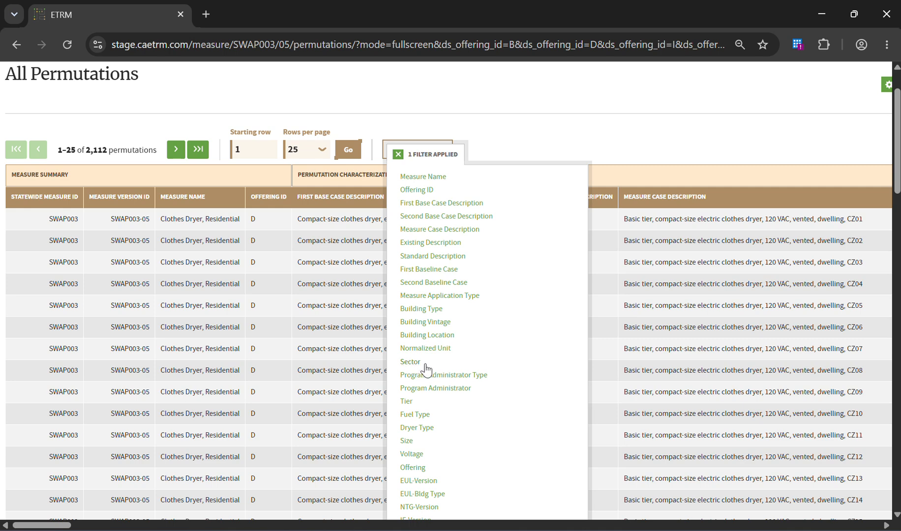
{"action": "left_click", "coordinate": [417, 415]}
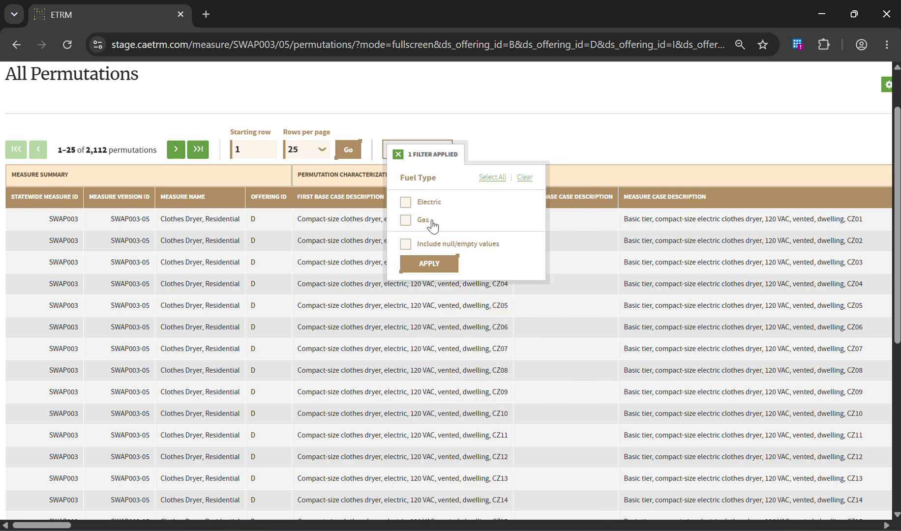
{"action": "left_click", "coordinate": [425, 221]}
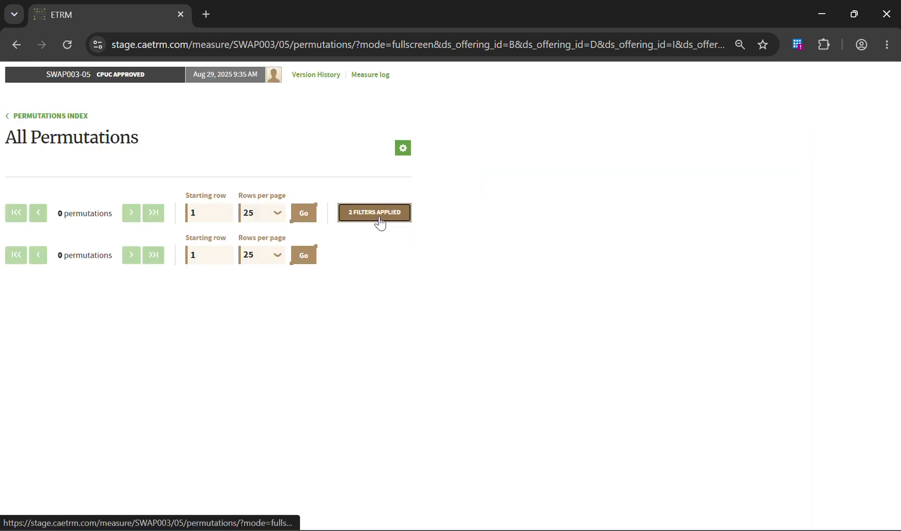
{"action": "left_click", "coordinate": [380, 221]}
{"action": "left_click", "coordinate": [444, 299]}
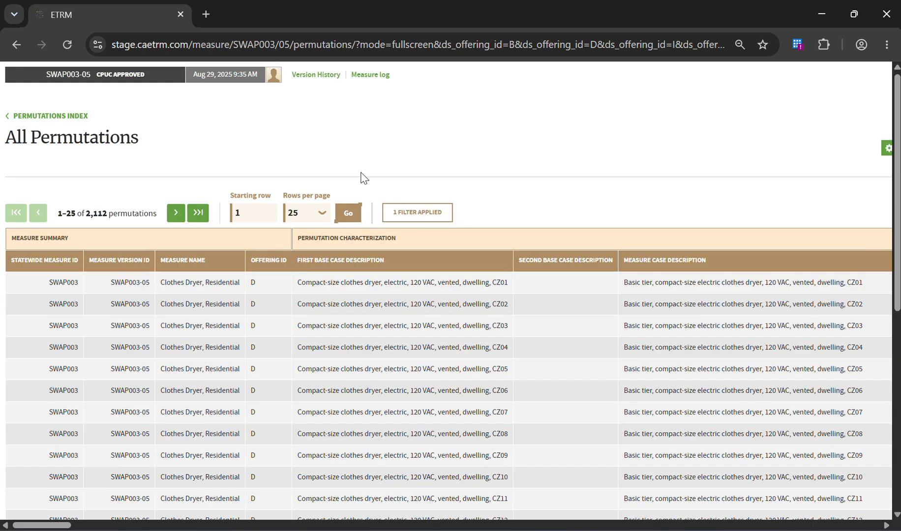
Start a custom report from the filtered permutations, name it test 3 and keep its scope at This measure
{"action": "left_click", "coordinate": [401, 211]}
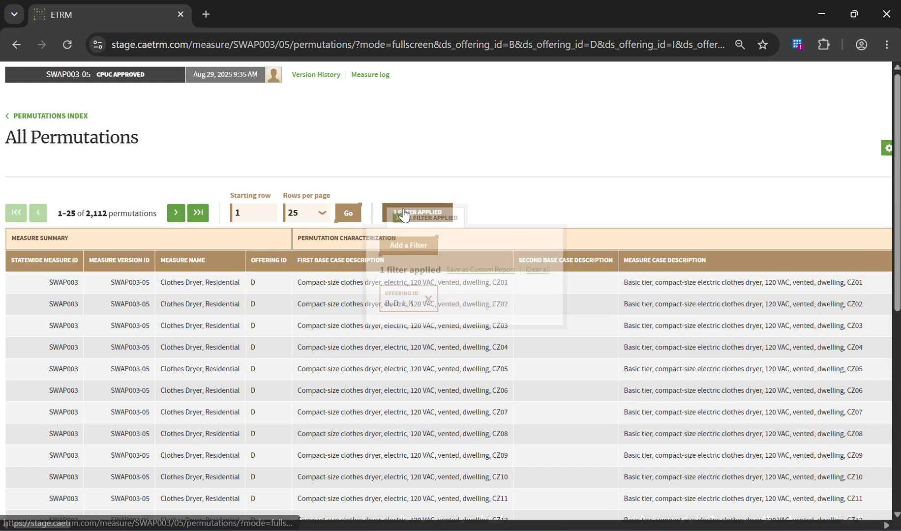
{"action": "left_click", "coordinate": [474, 270]}
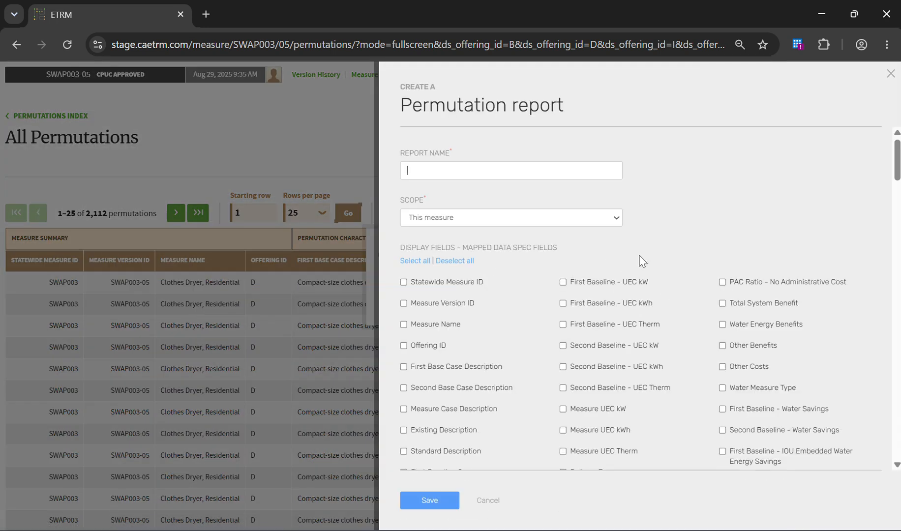
{"action": "type", "text": "test "}
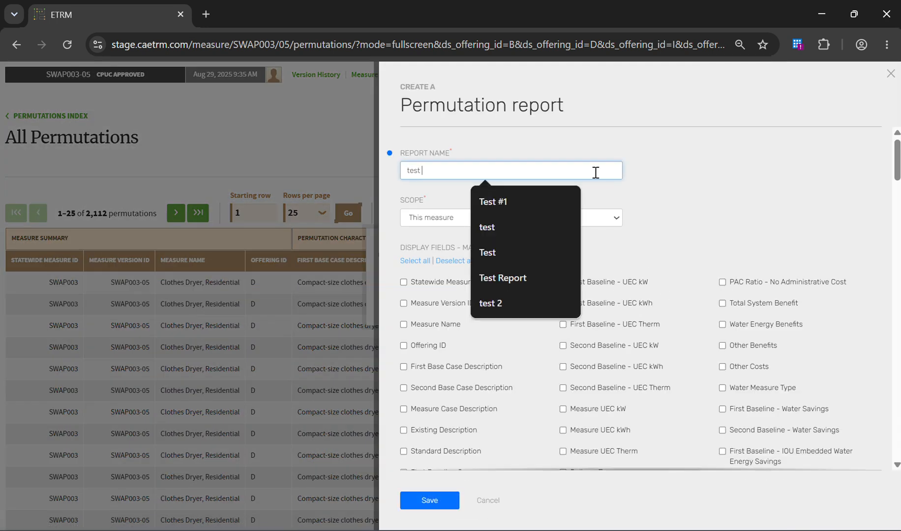
{"action": "type", "text": "3"}
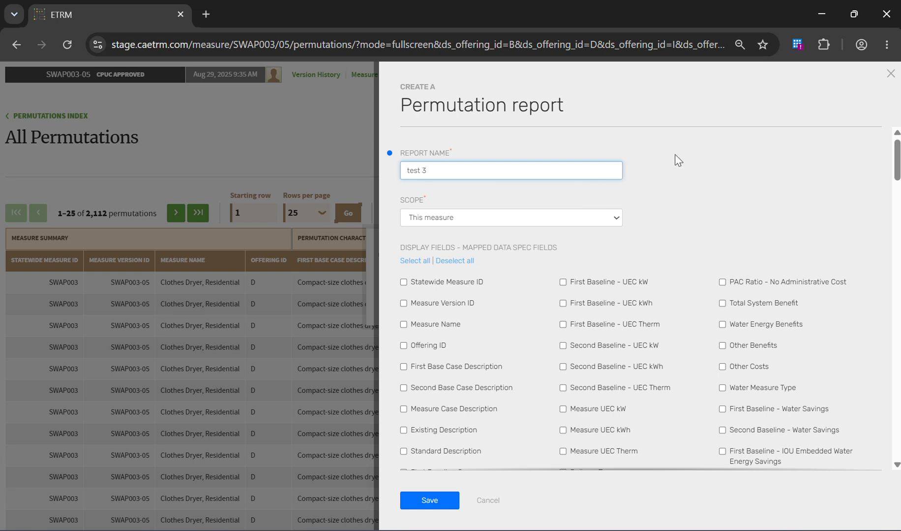
{"action": "scroll", "coordinate": [678, 160], "scroll_direction": "down", "scroll_amount": 1}
{"action": "left_click", "coordinate": [519, 159]}
{"action": "left_click", "coordinate": [489, 175]}
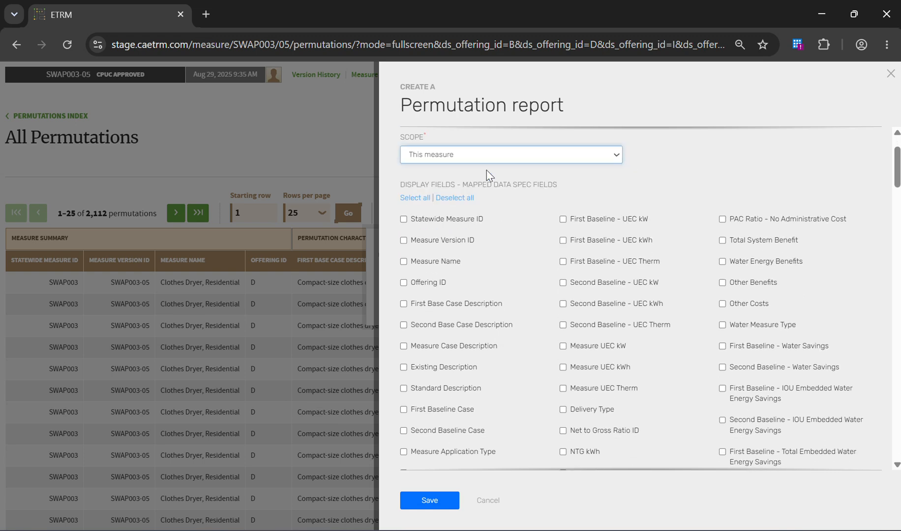
Include Measure Case Description, Measure UEC Therm, NTG kWh and Building Type as display fields
{"action": "scroll", "coordinate": [527, 285], "scroll_direction": "down", "scroll_amount": 2}
{"action": "left_click", "coordinate": [460, 254]}
{"action": "left_click", "coordinate": [608, 299]}
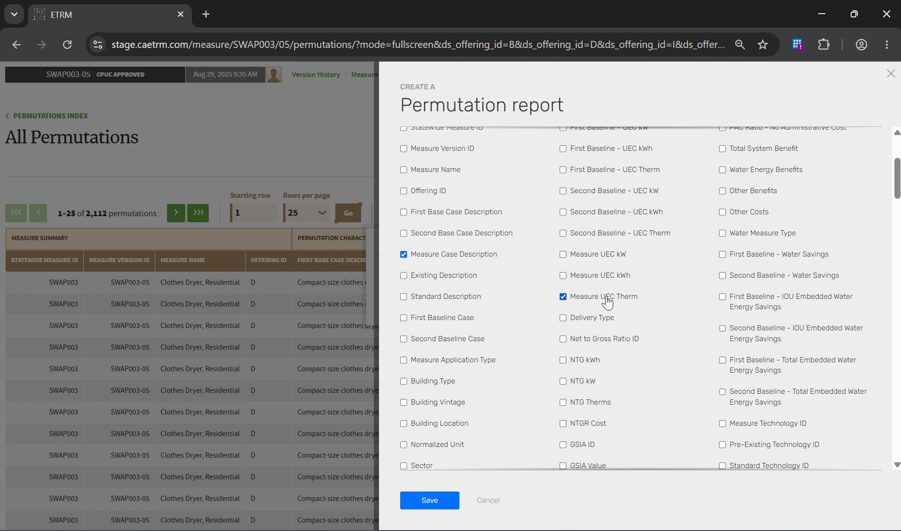
{"action": "scroll", "coordinate": [607, 303], "scroll_direction": "down", "scroll_amount": 2}
{"action": "left_click", "coordinate": [575, 279]}
{"action": "left_click", "coordinate": [433, 305]}
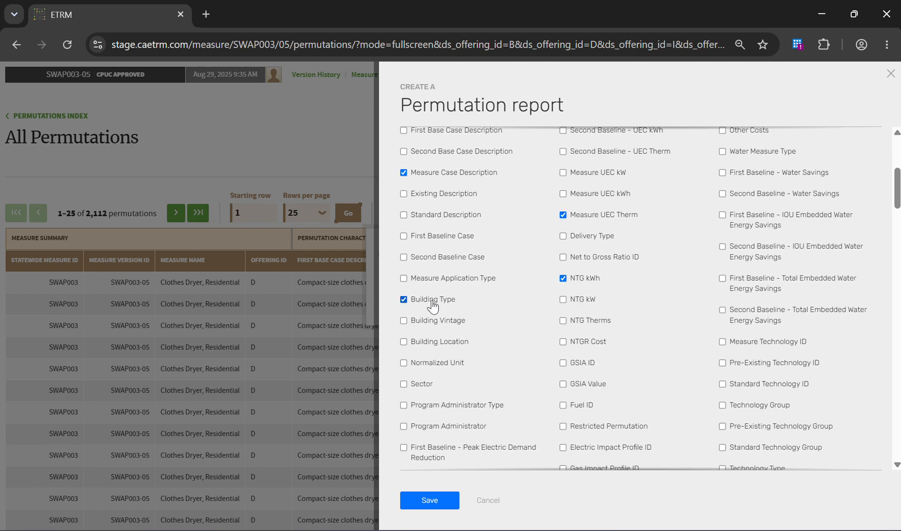
Add Electric Dryer Cycles per Year: Clothing Weight Per Cycle - Compact and an Effective Useful Life field, and save the report
{"action": "scroll", "coordinate": [433, 306], "scroll_direction": "down", "scroll_amount": 20}
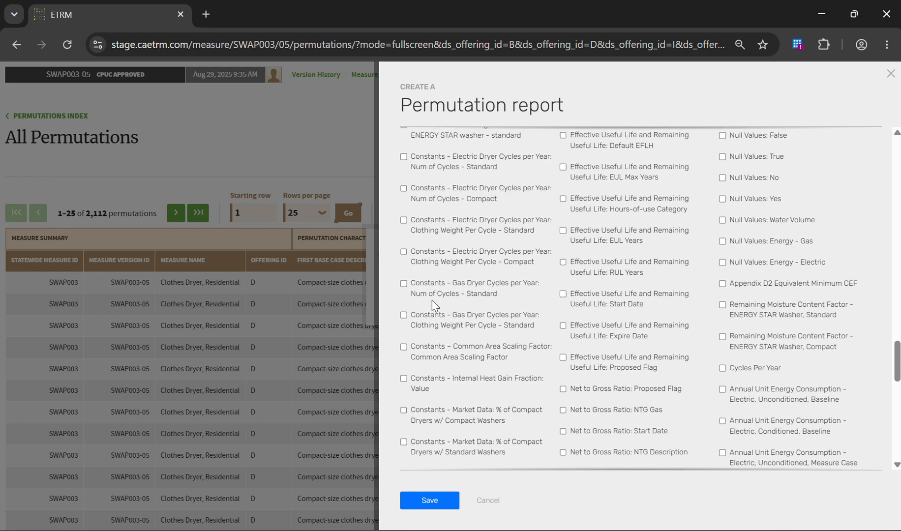
{"action": "left_click", "coordinate": [444, 257]}
{"action": "scroll", "coordinate": [619, 310], "scroll_direction": "down", "scroll_amount": 2}
{"action": "scroll", "coordinate": [619, 310], "scroll_direction": "down", "scroll_amount": 4}
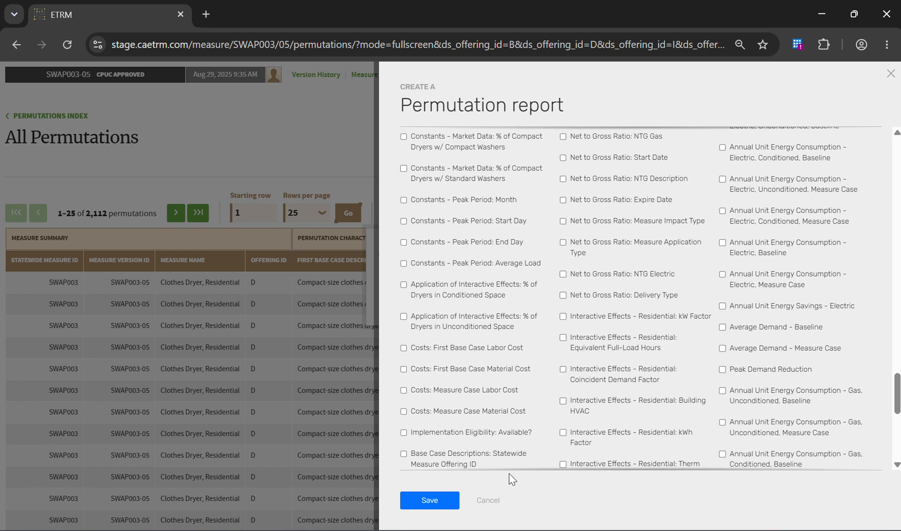
{"action": "left_click", "coordinate": [429, 501]}
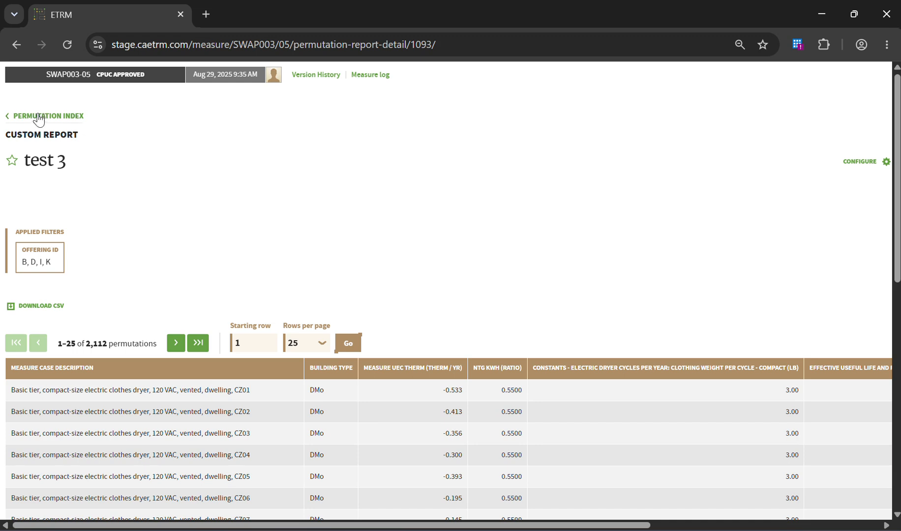
Return to the permutation index and review the scopes of the saved custom reports and the settings of Global Test
{"action": "left_click", "coordinate": [40, 117]}
{"action": "scroll", "coordinate": [347, 377], "scroll_direction": "down", "scroll_amount": 3}
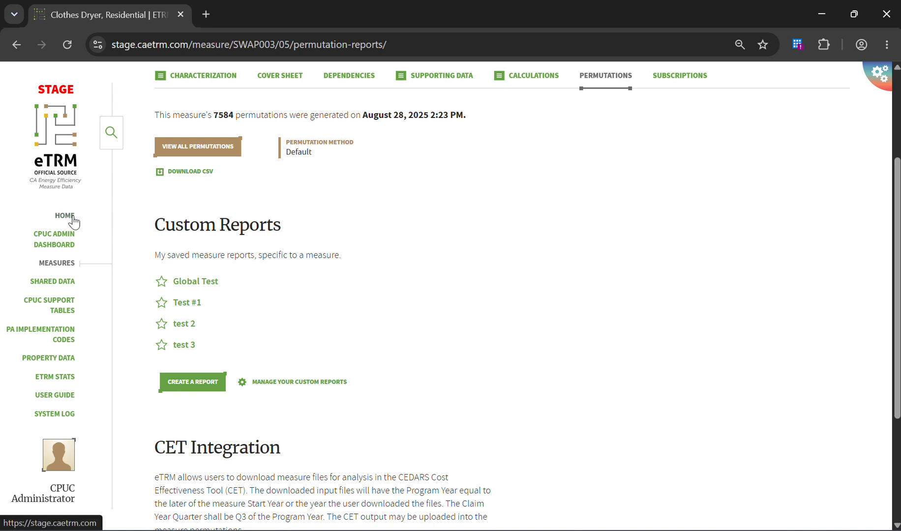
{"action": "left_click", "coordinate": [275, 389]}
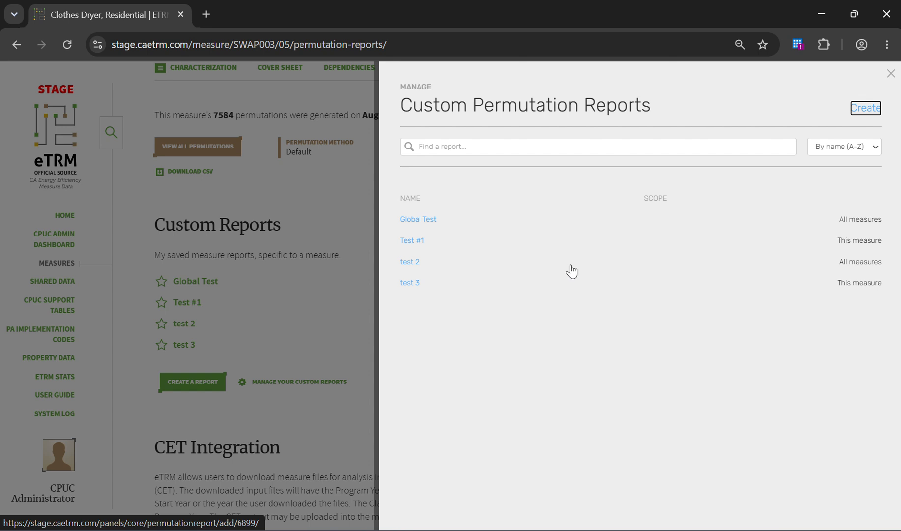
{"action": "mouse_move", "coordinate": [429, 222]}
{"action": "left_click", "coordinate": [456, 221]}
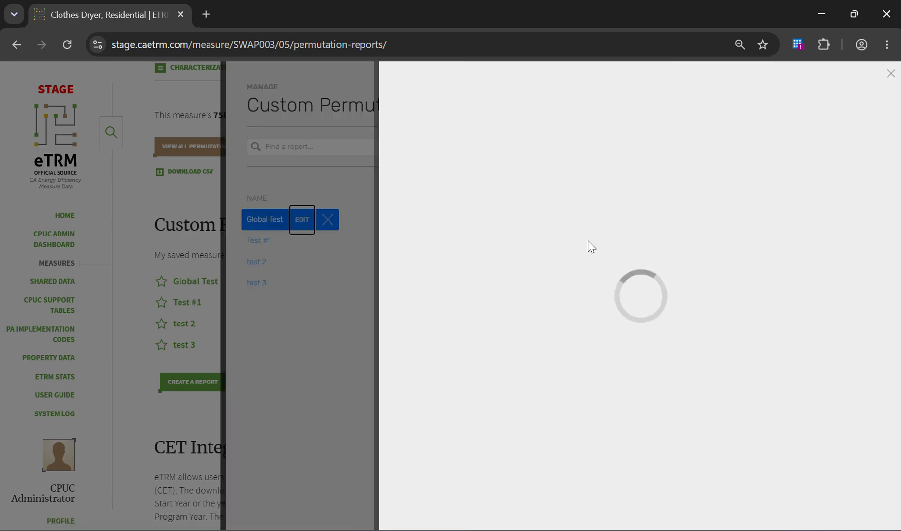
{"action": "scroll", "coordinate": [622, 267], "scroll_direction": "down", "scroll_amount": 10}
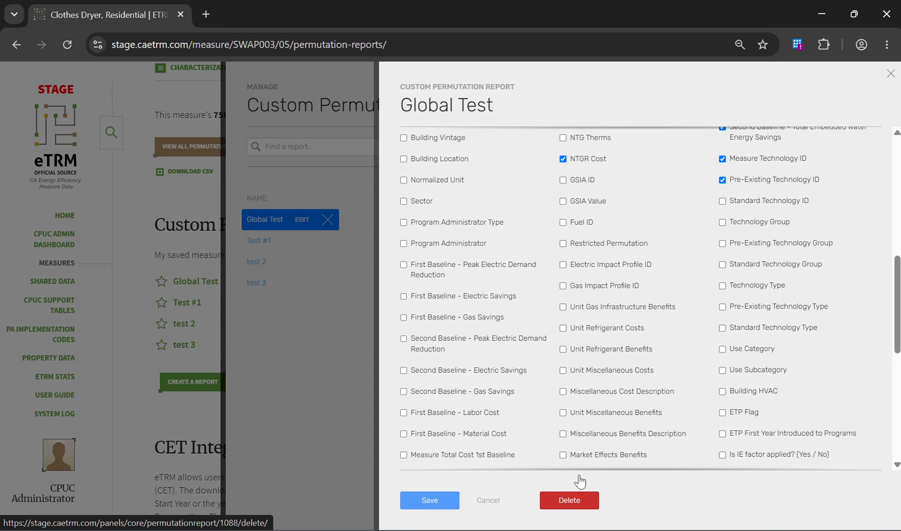
{"action": "left_click", "coordinate": [891, 73]}
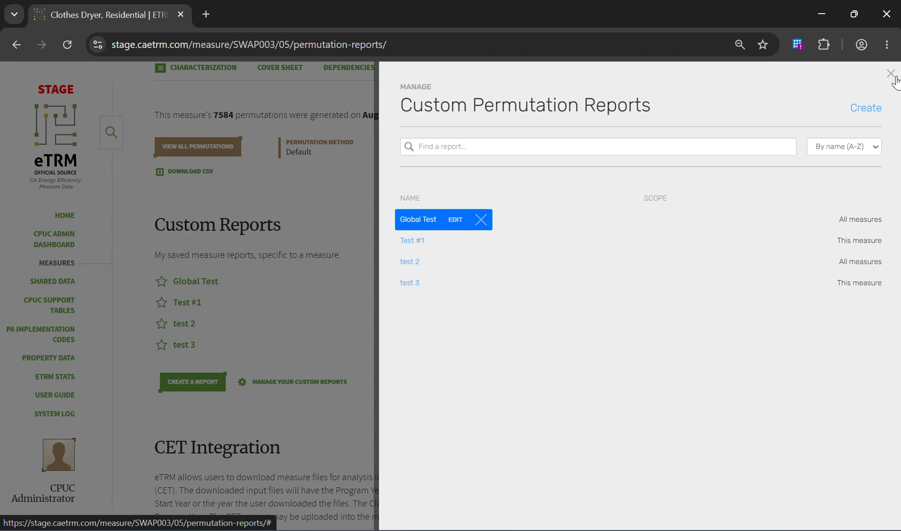
{"action": "left_click", "coordinate": [892, 75]}
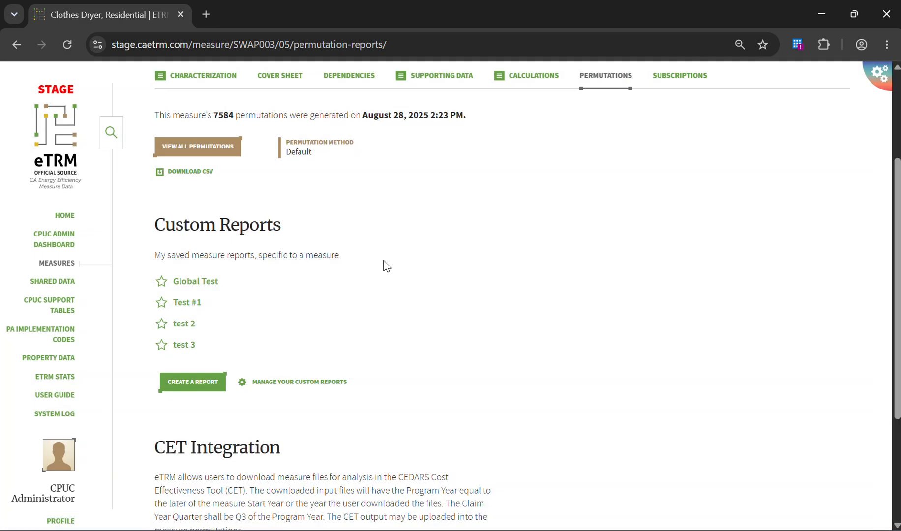
Leave the Clothes Dryer measure and open the home dashboard
{"action": "scroll", "coordinate": [389, 264], "scroll_direction": "up", "scroll_amount": 1}
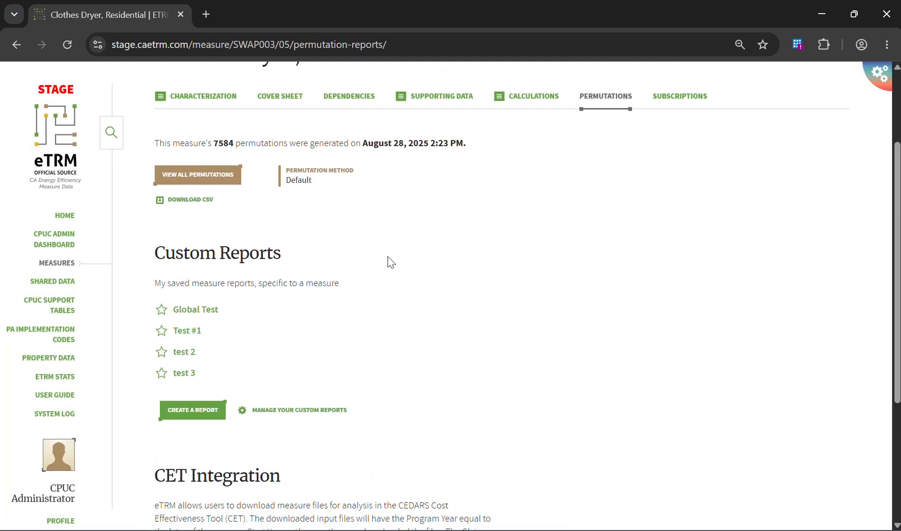
{"action": "left_click", "coordinate": [67, 215]}
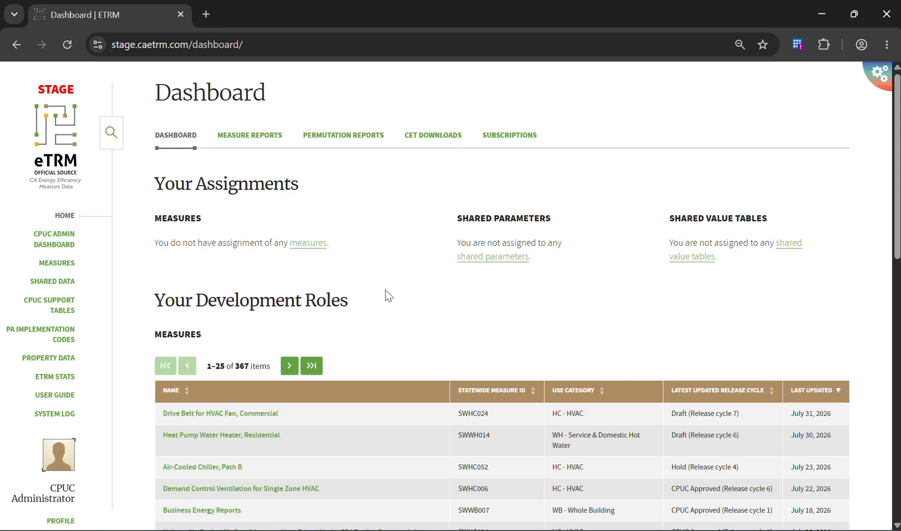